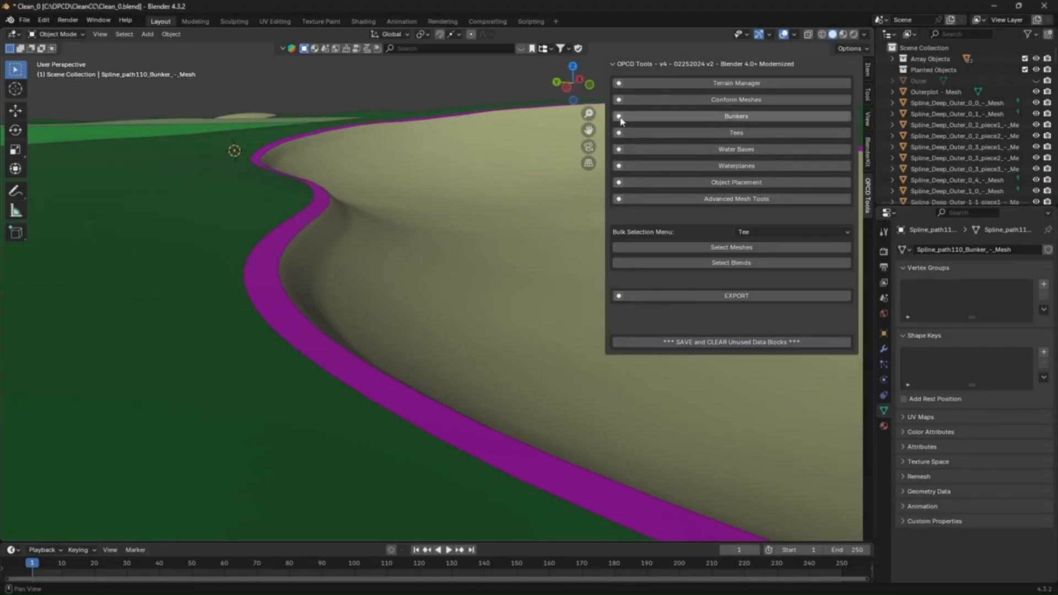
left_click(671, 118)
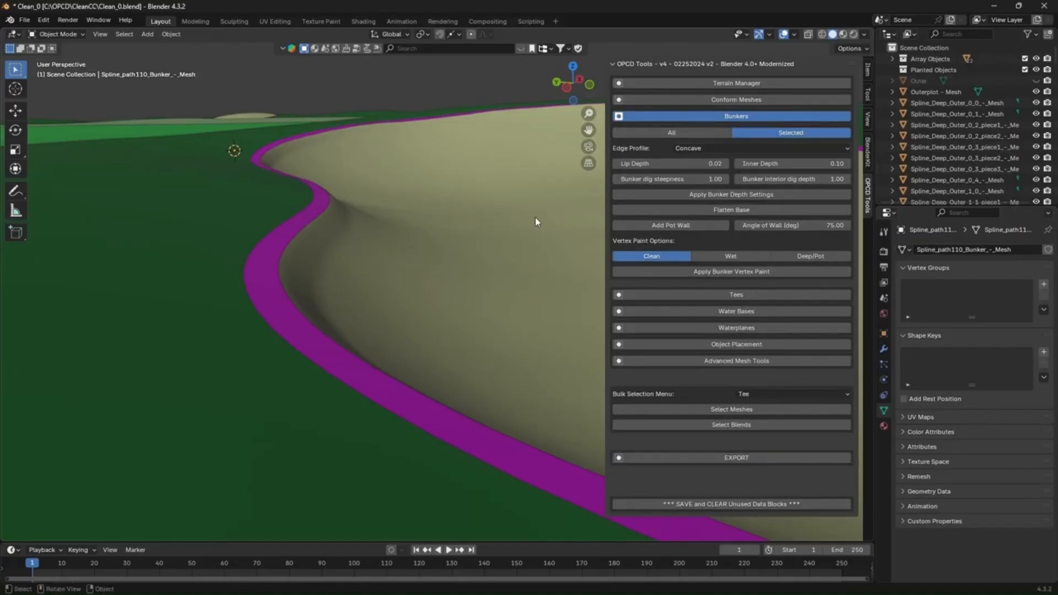
left_click(619, 118)
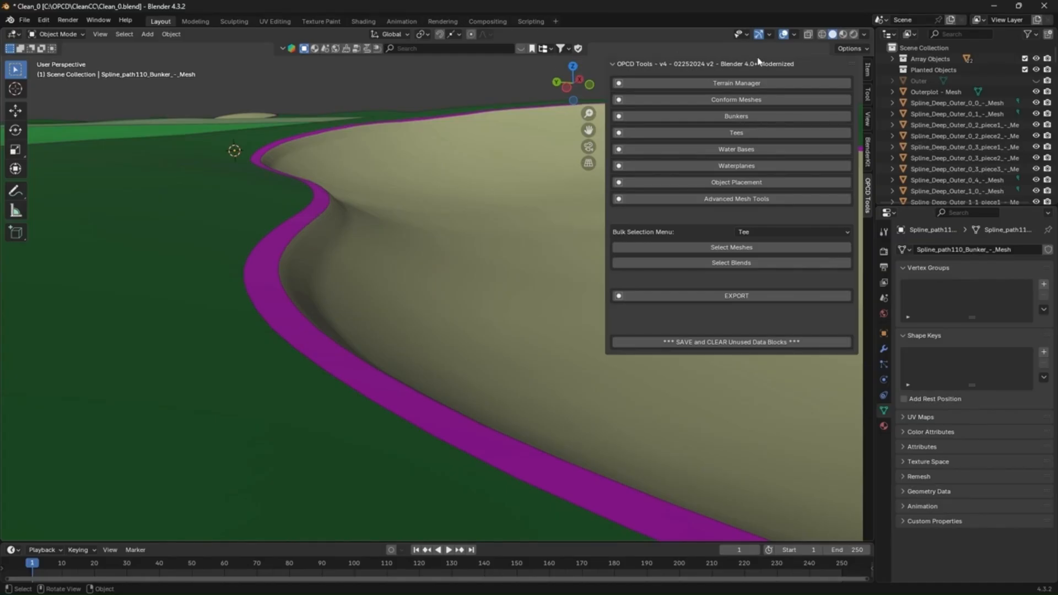
Turn on the wireframe overlay for the geometry in the viewport.
left_click(794, 34)
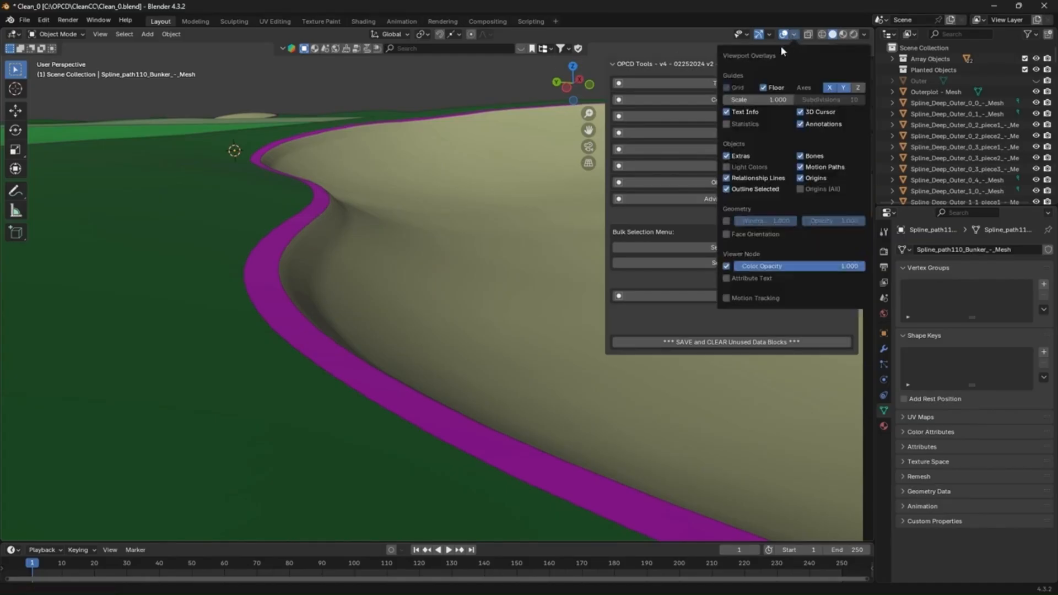
left_click(726, 221)
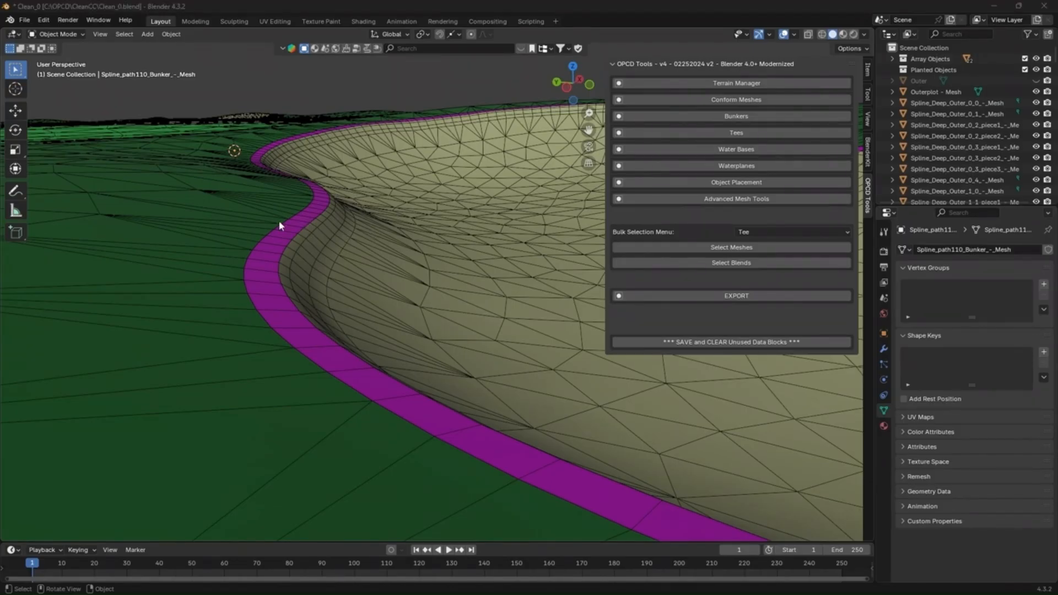
Add two loop cuts at inset 1 to the purple rough-bunker blend strip using the OPCD topology editor.
left_click(267, 265)
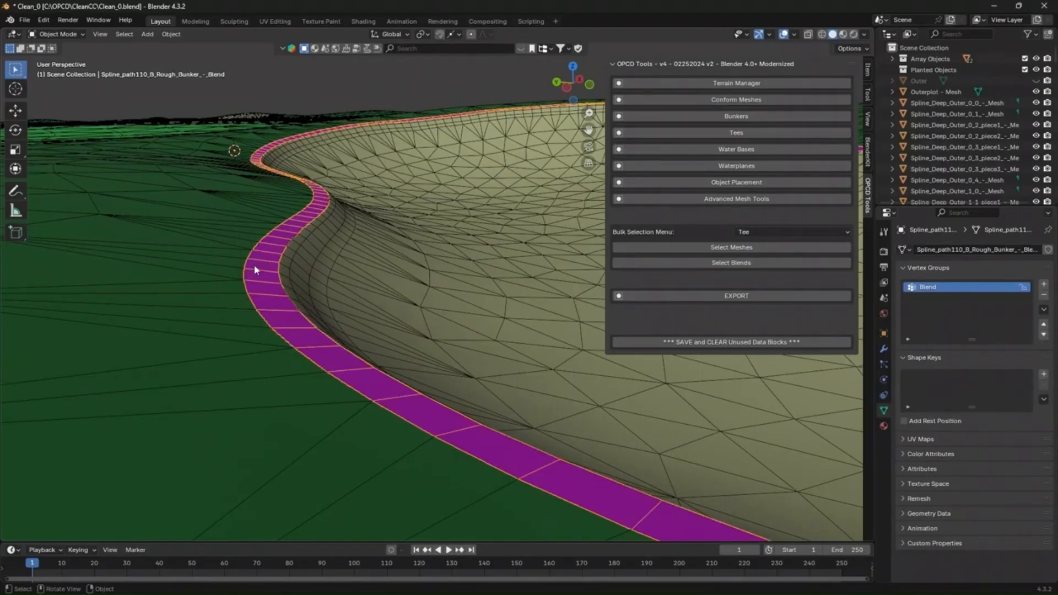
left_click(619, 201)
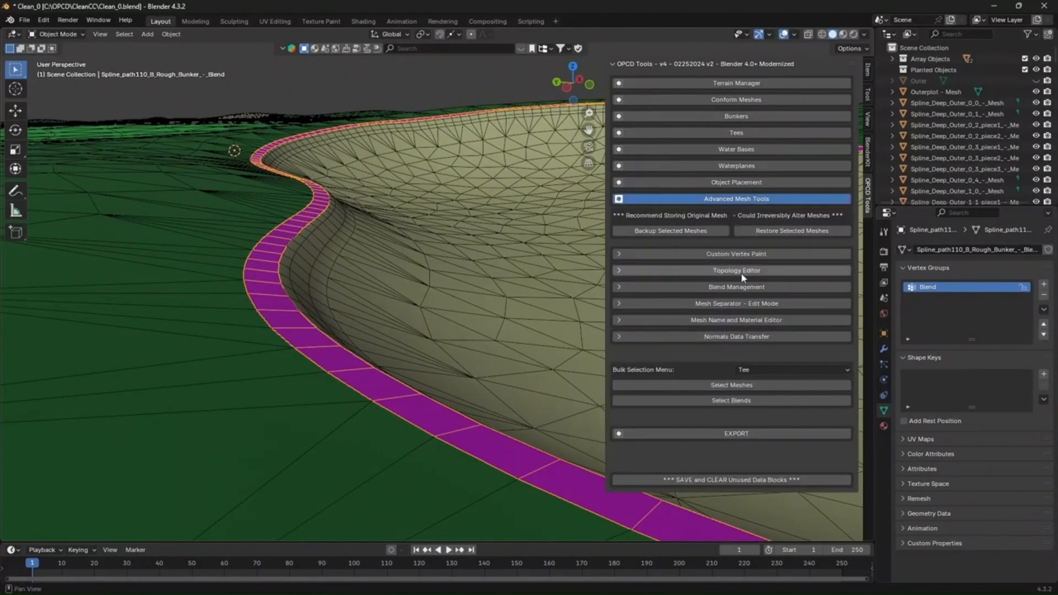
left_click(620, 271)
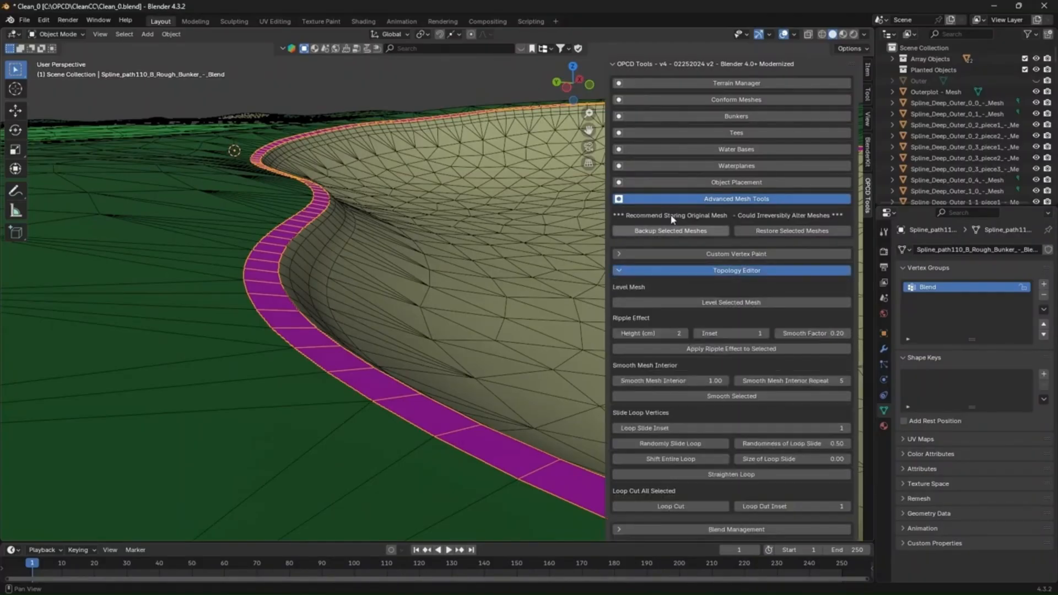
scroll(673, 223, "down", 8)
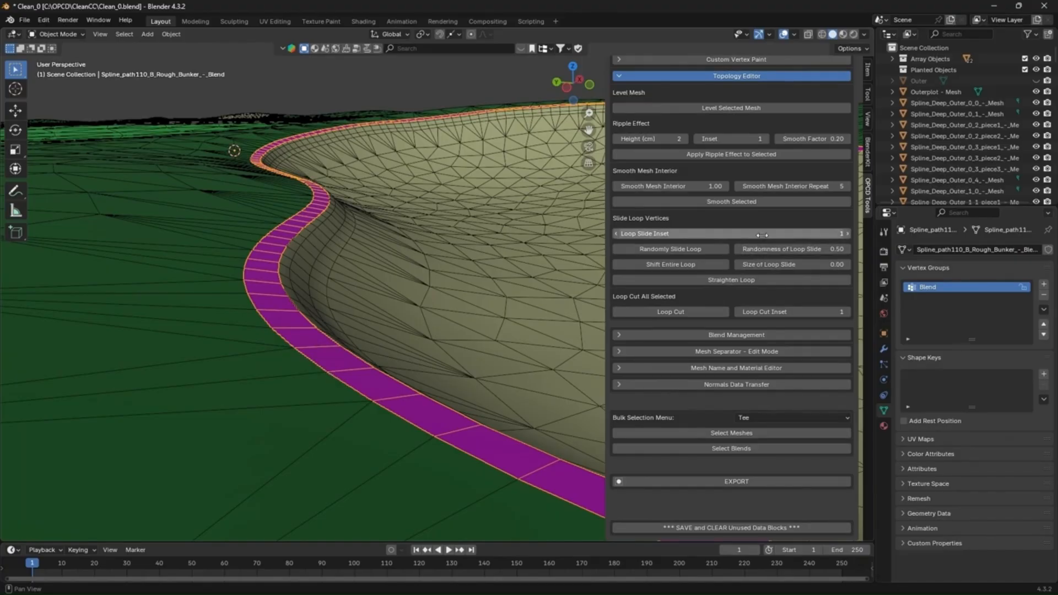
left_click(677, 316)
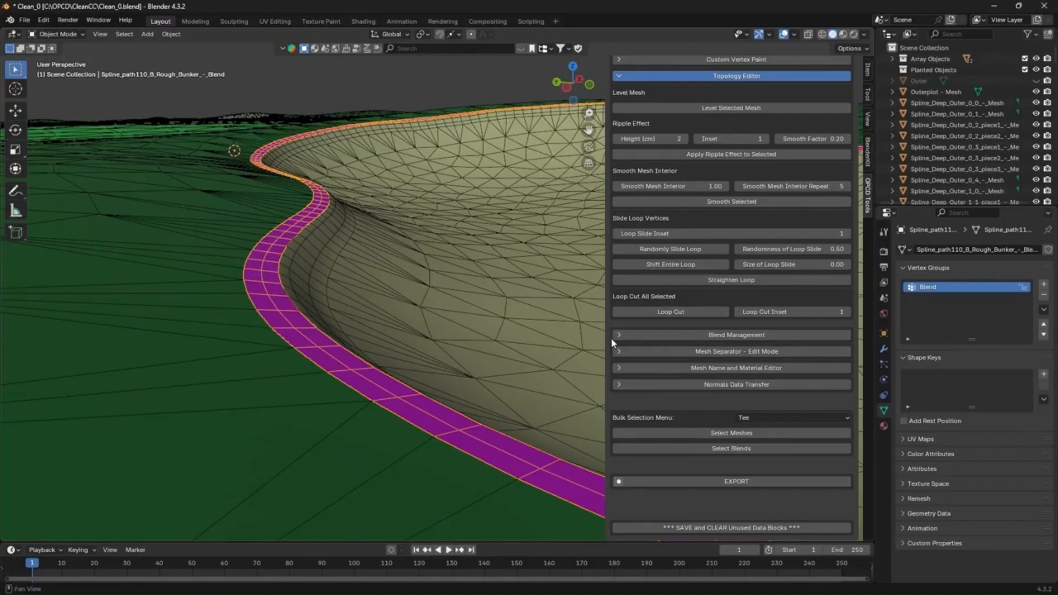
left_click(660, 312)
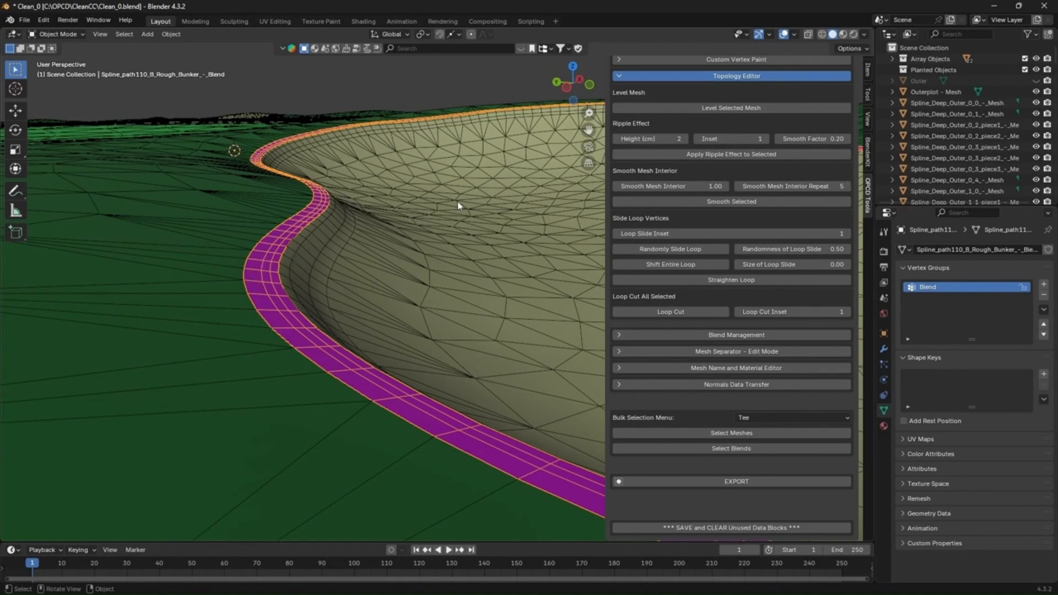
Set the solid viewport shading color to Attribute so the meshes display their vertex colors.
left_click(865, 35)
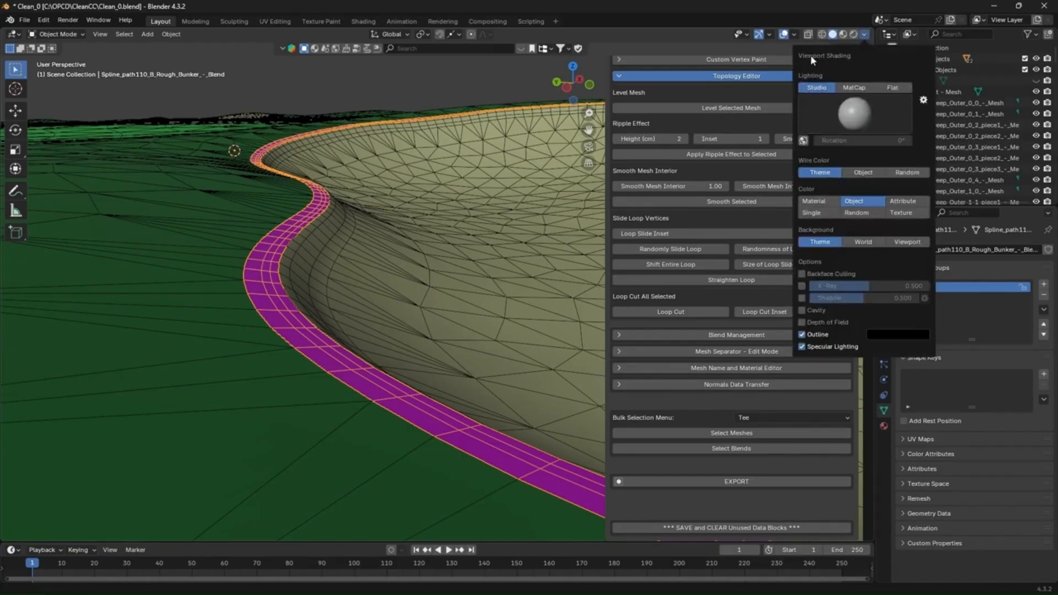
left_click(897, 204)
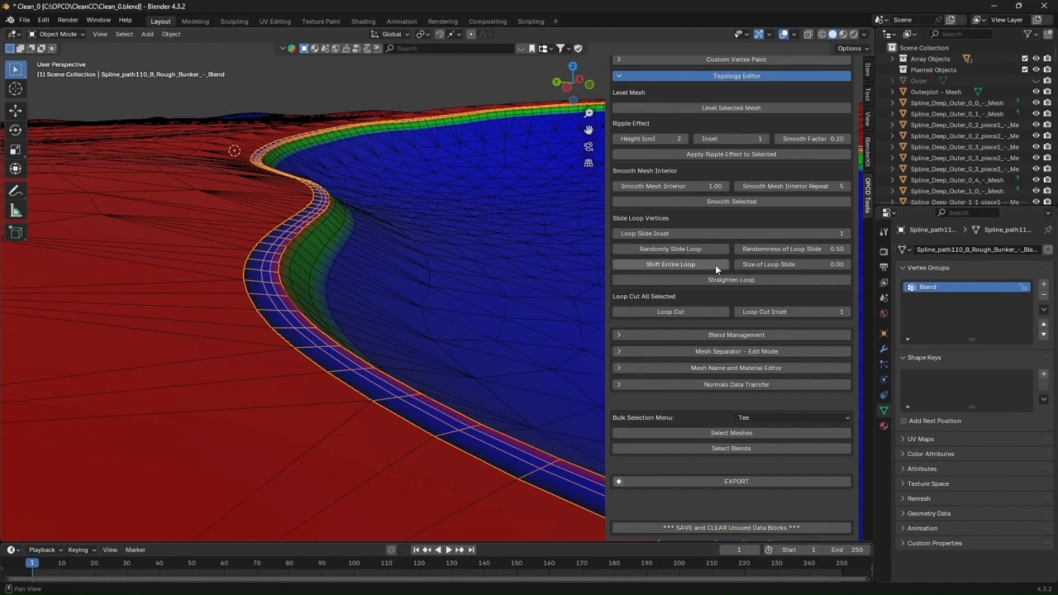
Replace the blue vertex color with black on the selected rough-bunker blend using Custom Vertex Paint.
scroll(714, 269, "up", 8)
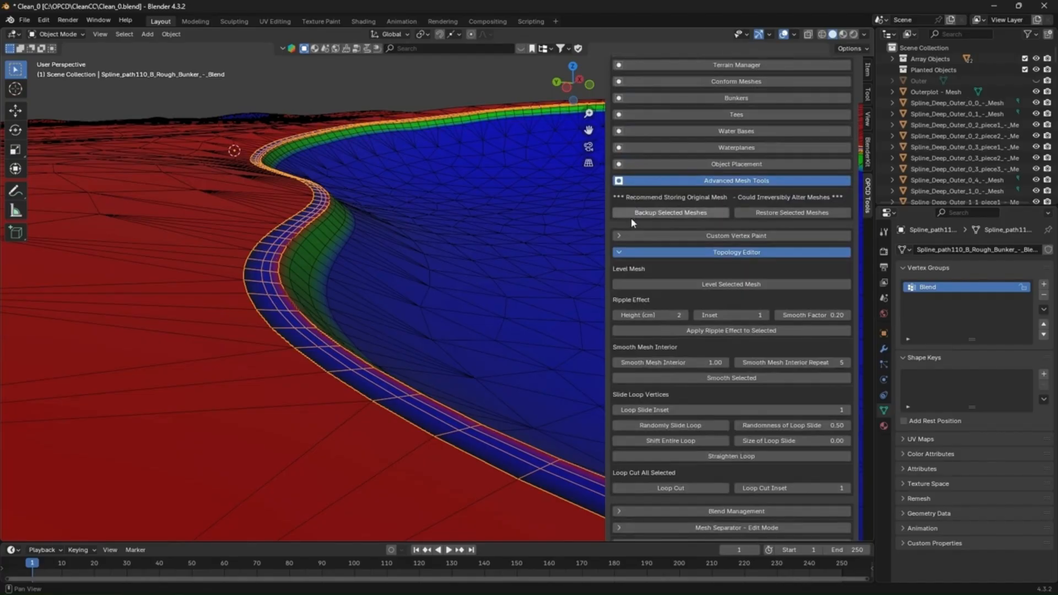
left_click(635, 239)
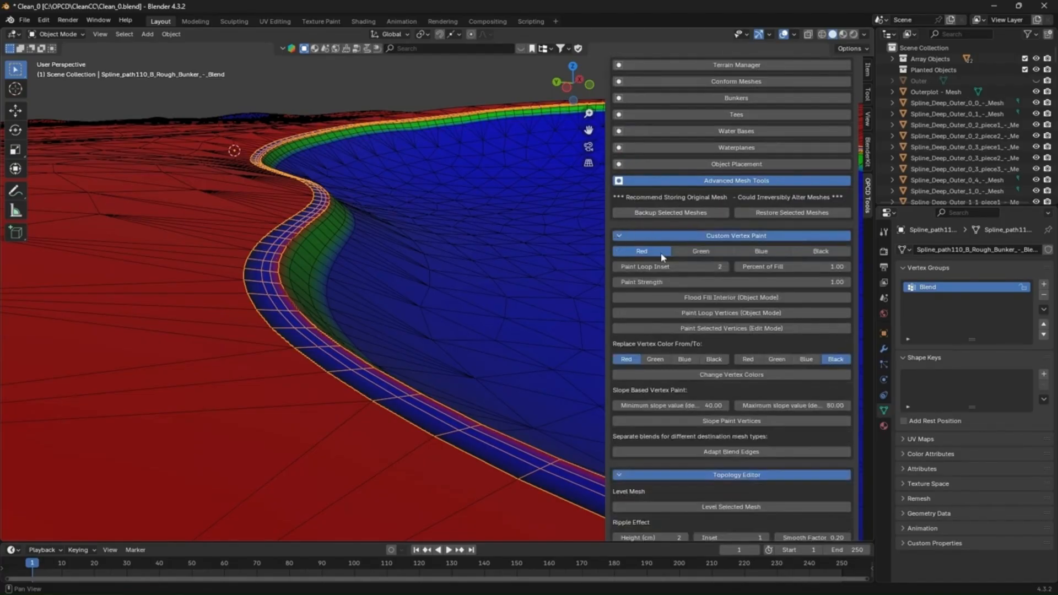
scroll(664, 258, "down", 3)
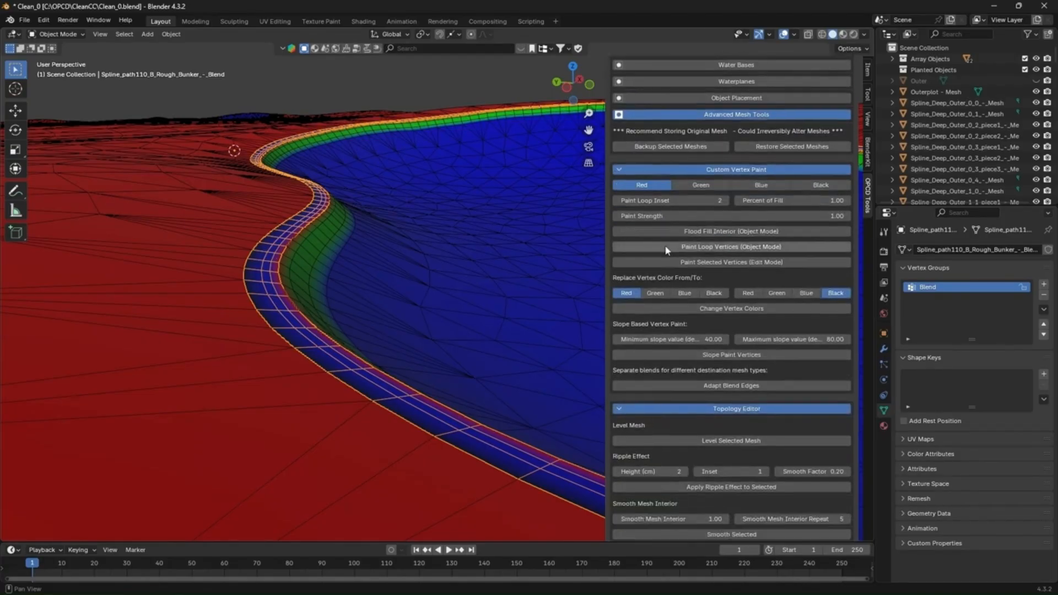
left_click(686, 293)
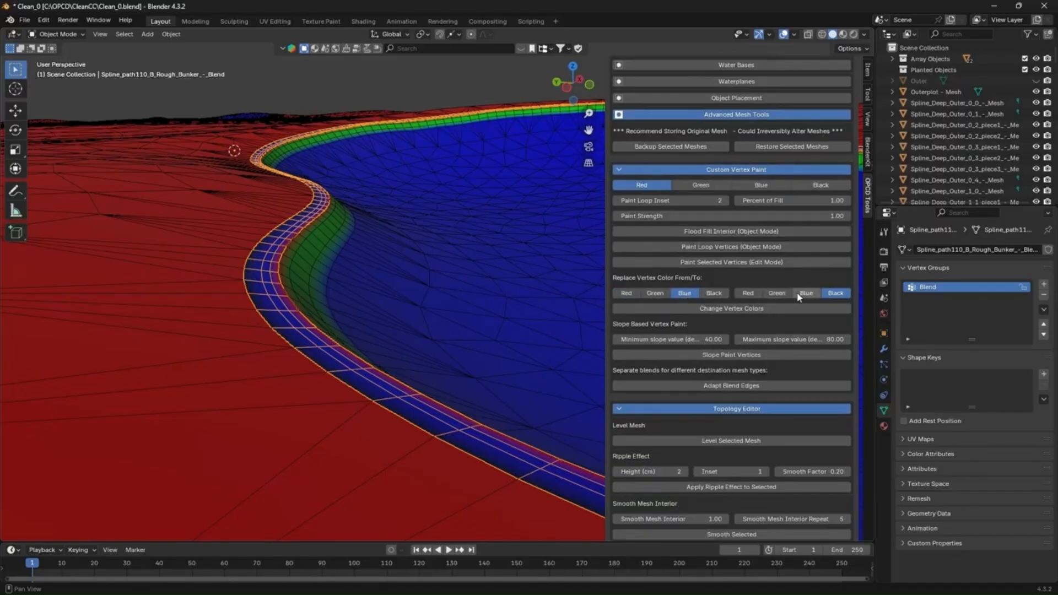
left_click(736, 310)
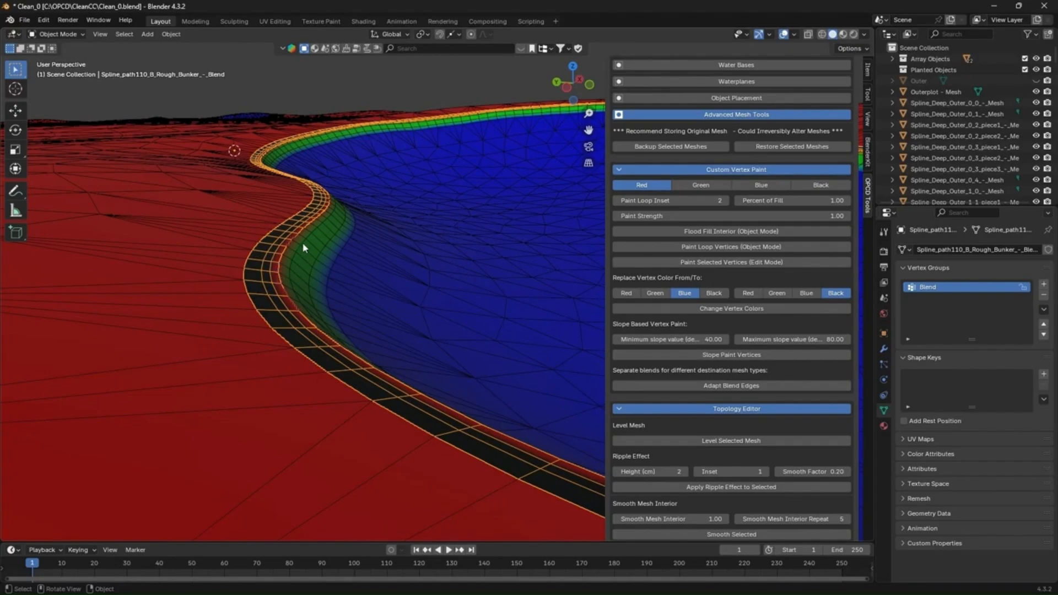
Select the bunker mesh and shift its entire loop at inset 1 with a loop slide size of -0.02.
left_click(410, 239)
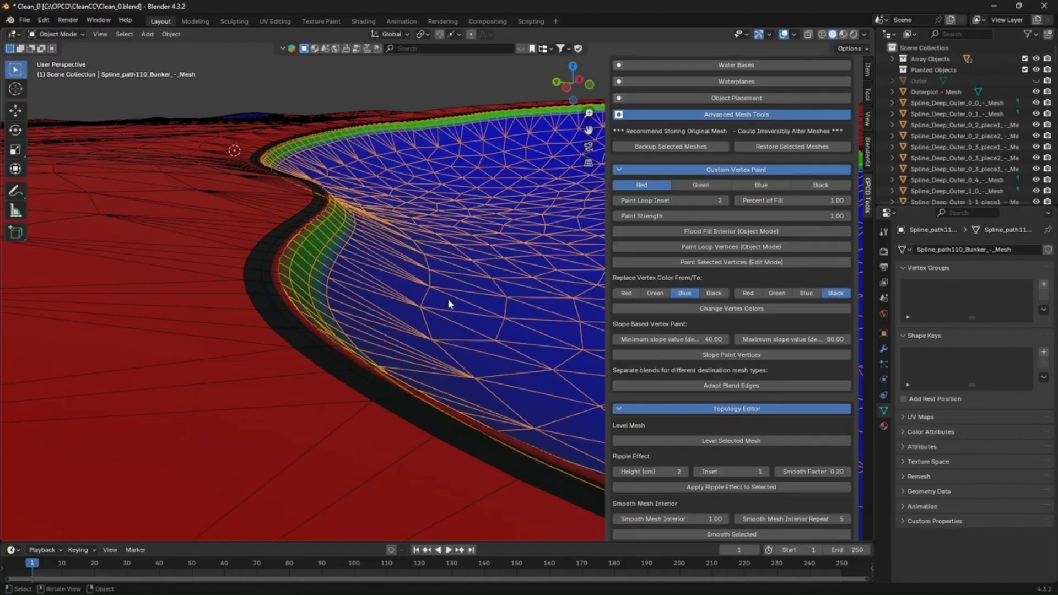
middle_click_drag(452, 306, 446, 302)
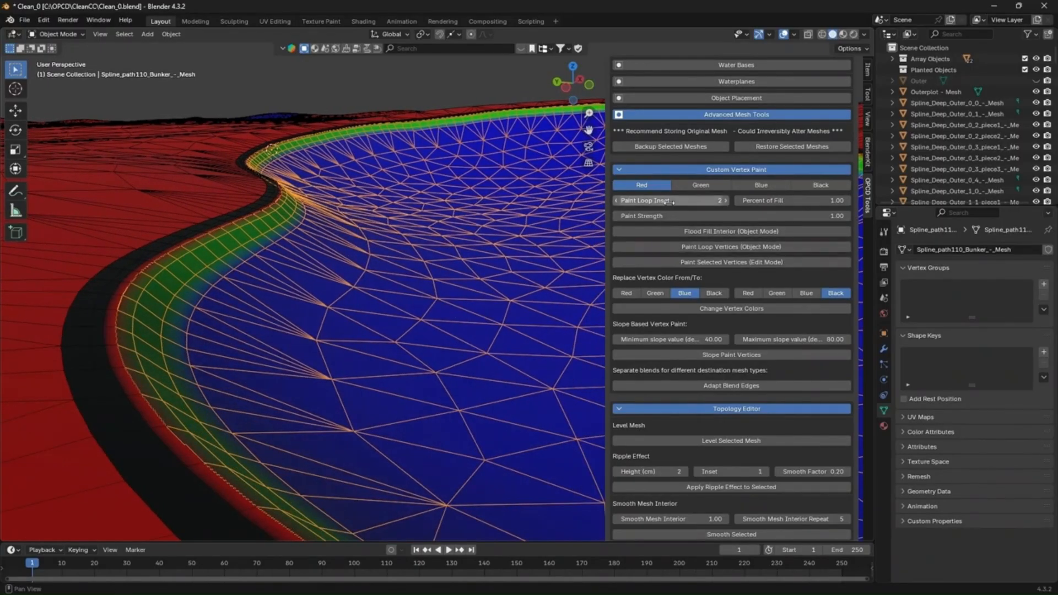
scroll(667, 198, "down", 10)
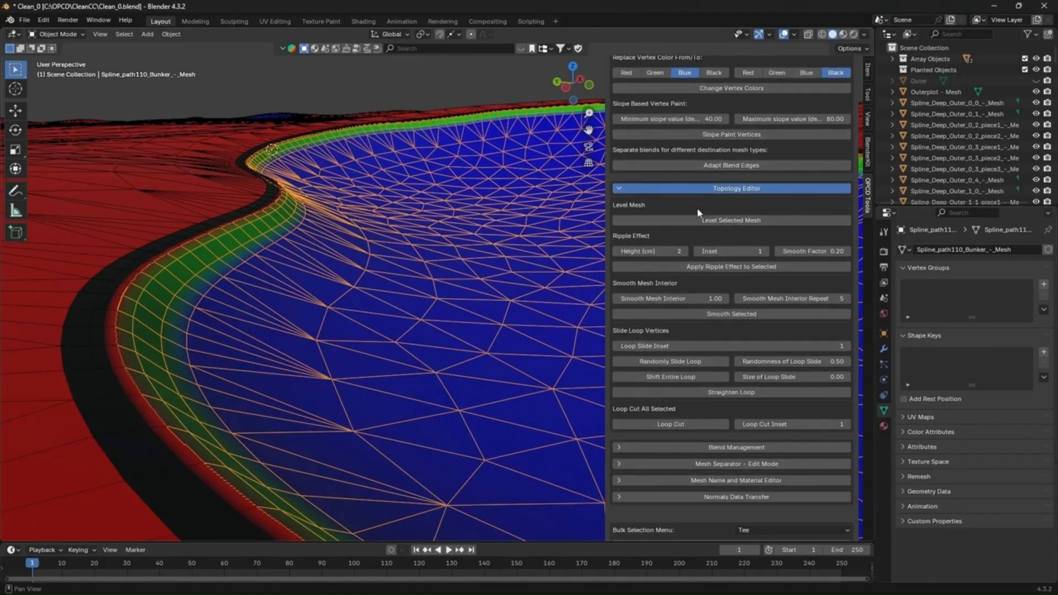
scroll(698, 250, "down", 2)
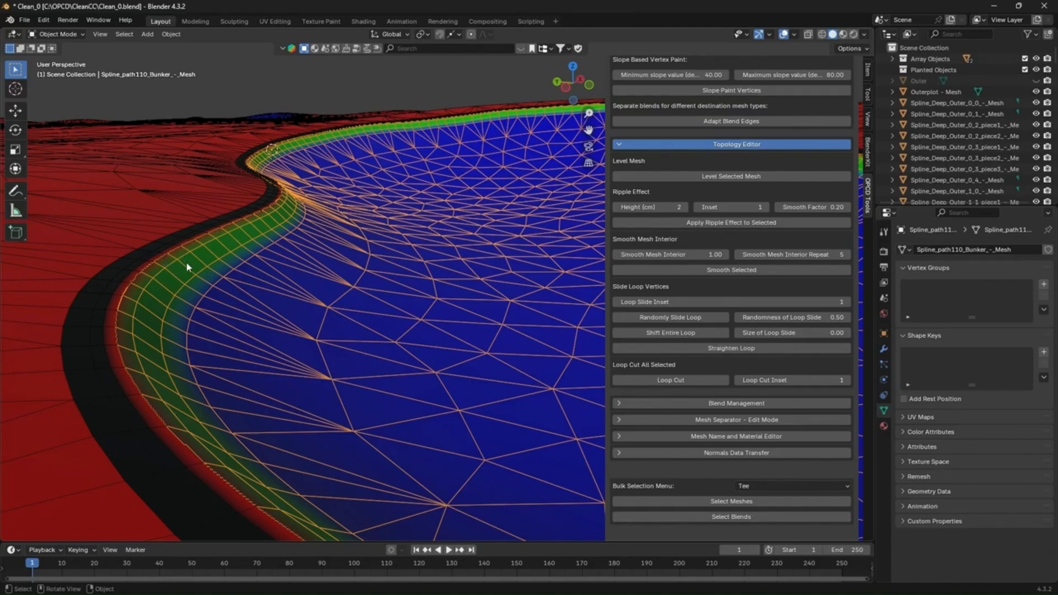
left_click(819, 335)
key("BackSpace")
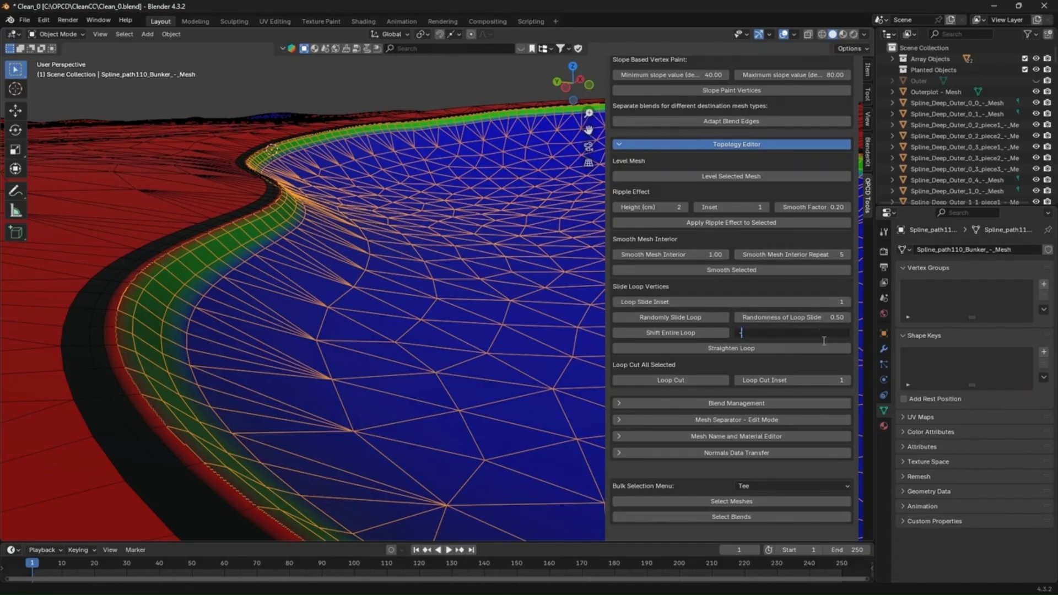
type("-.02")
left_click(686, 334)
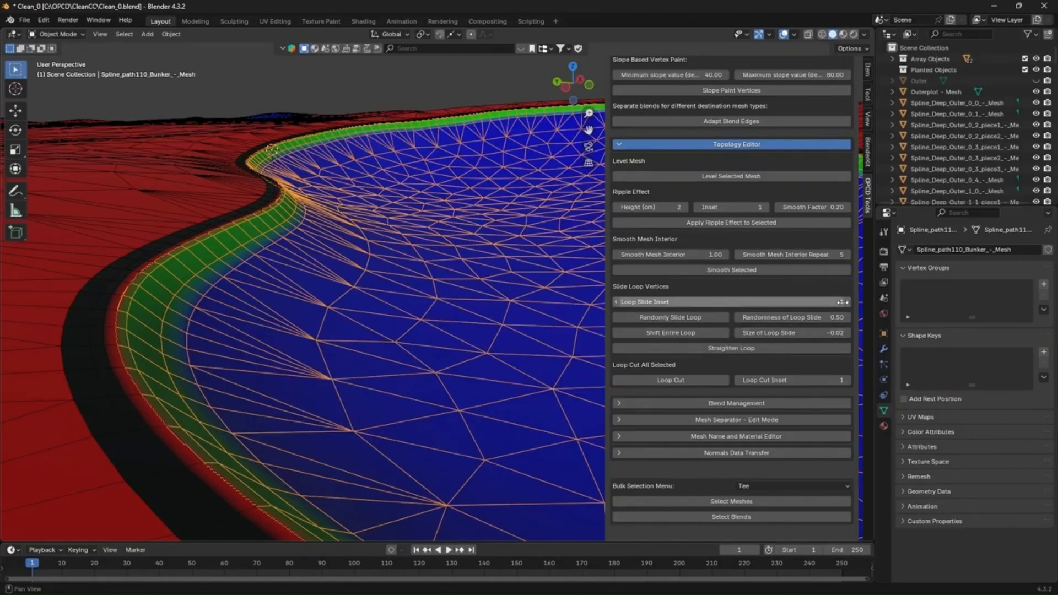
Shift the bunker's entire loop at slide inset 2 with a loop slide size of -0.04.
left_click(844, 334)
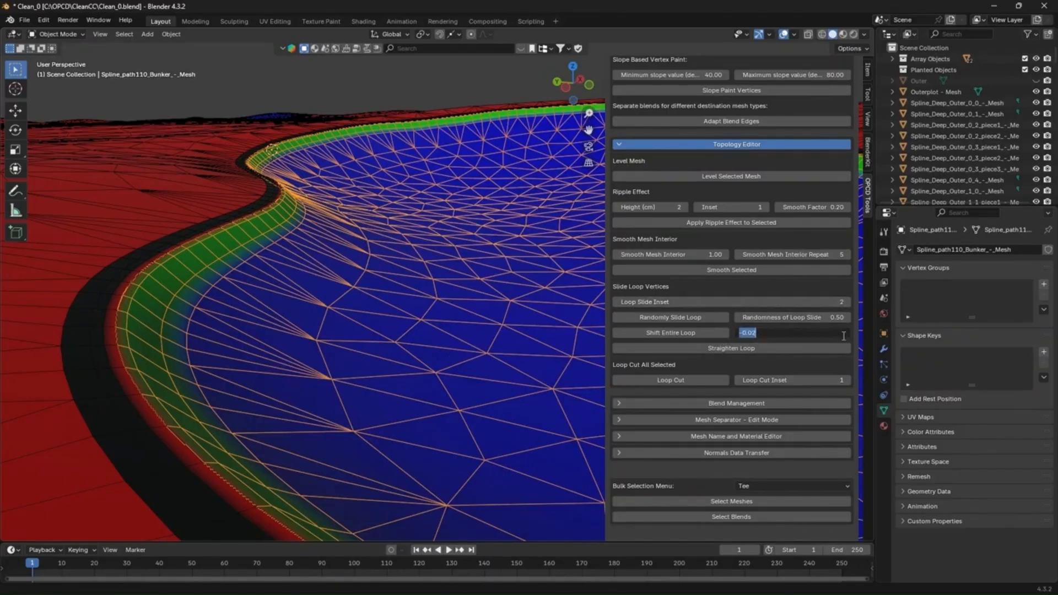
left_click(844, 337)
key("BackSpace")
type("4")
left_click(733, 348)
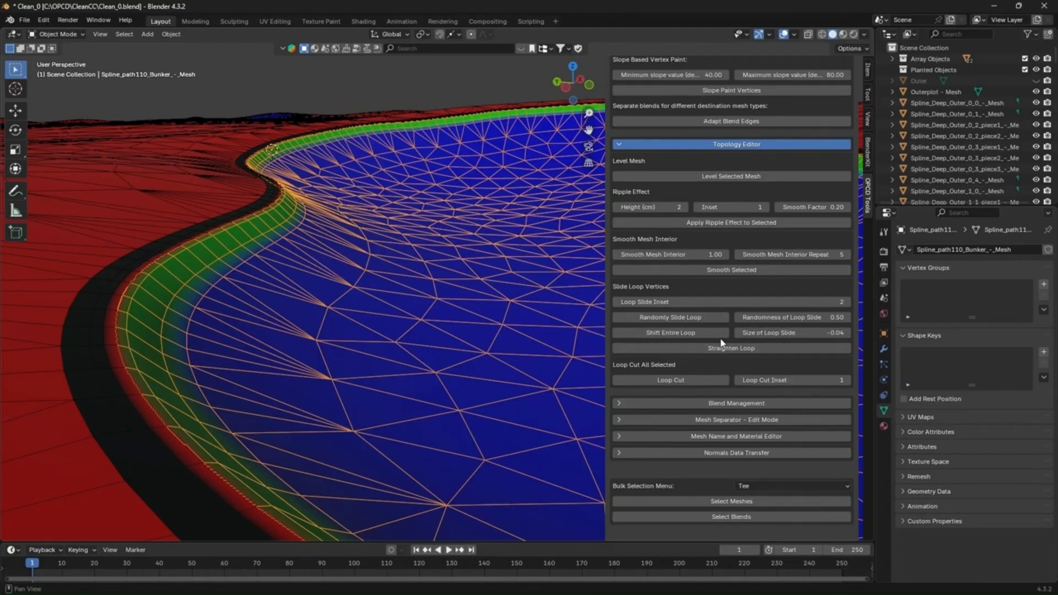
left_click(710, 337)
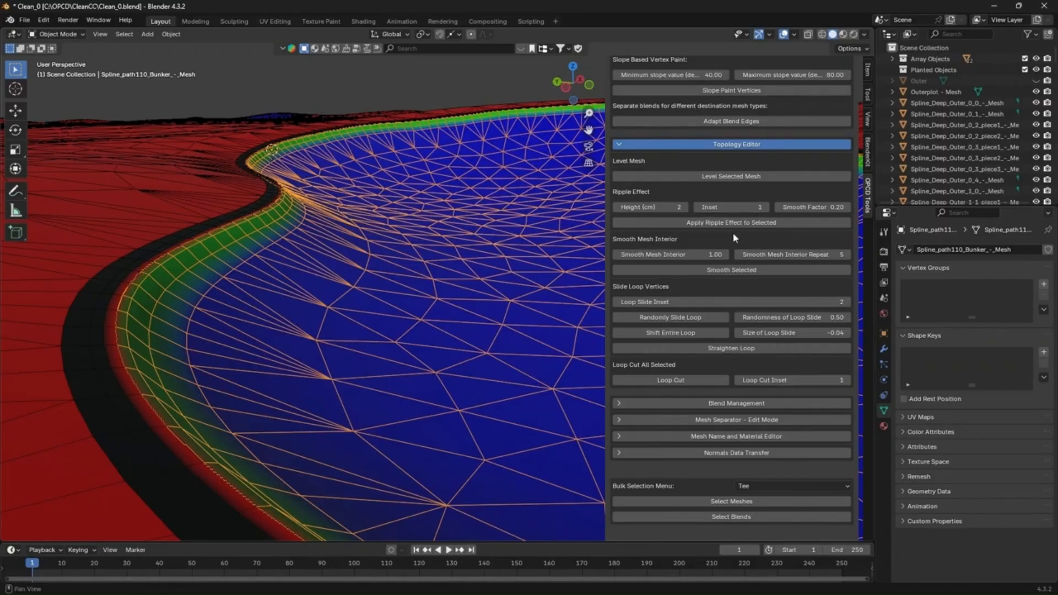
Set the bunker lip depth to 0 and apply the depth settings to the selected bunker with inner depth 0.10.
scroll(733, 234, "up", 10)
scroll(733, 236, "up", 5)
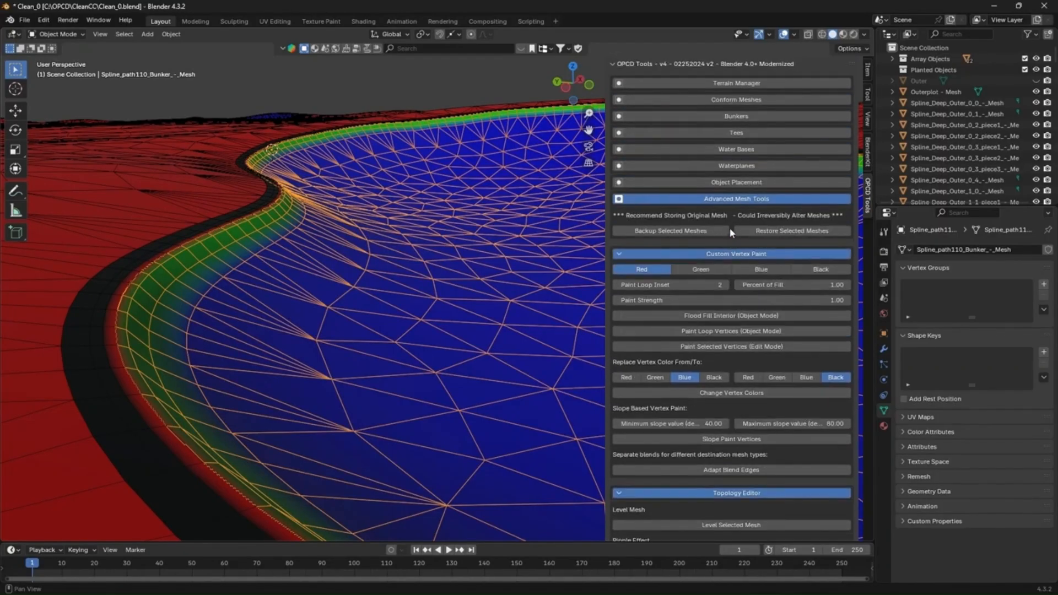
left_click(622, 116)
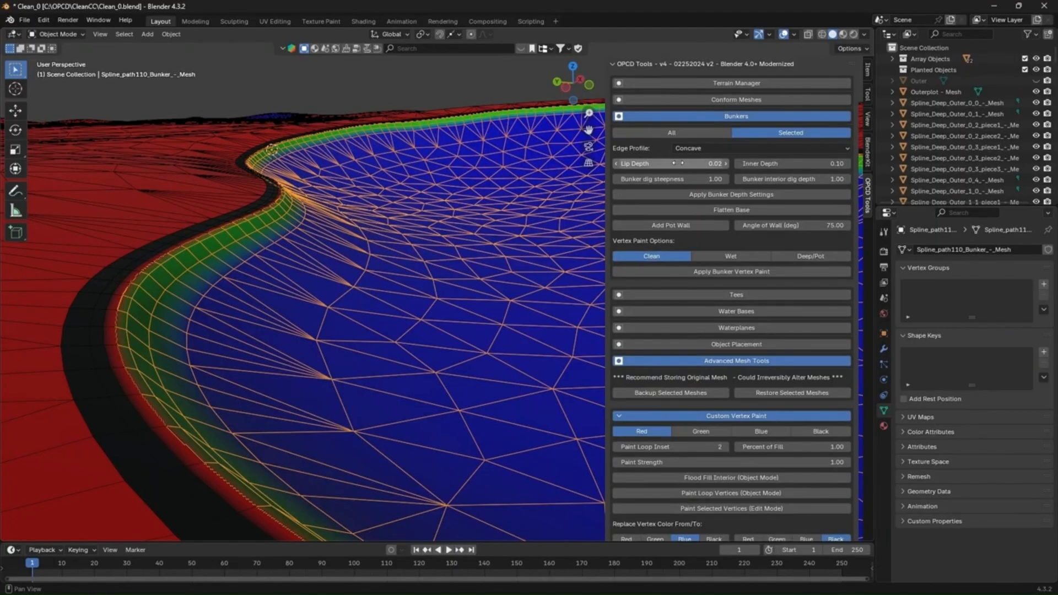
left_click(705, 164)
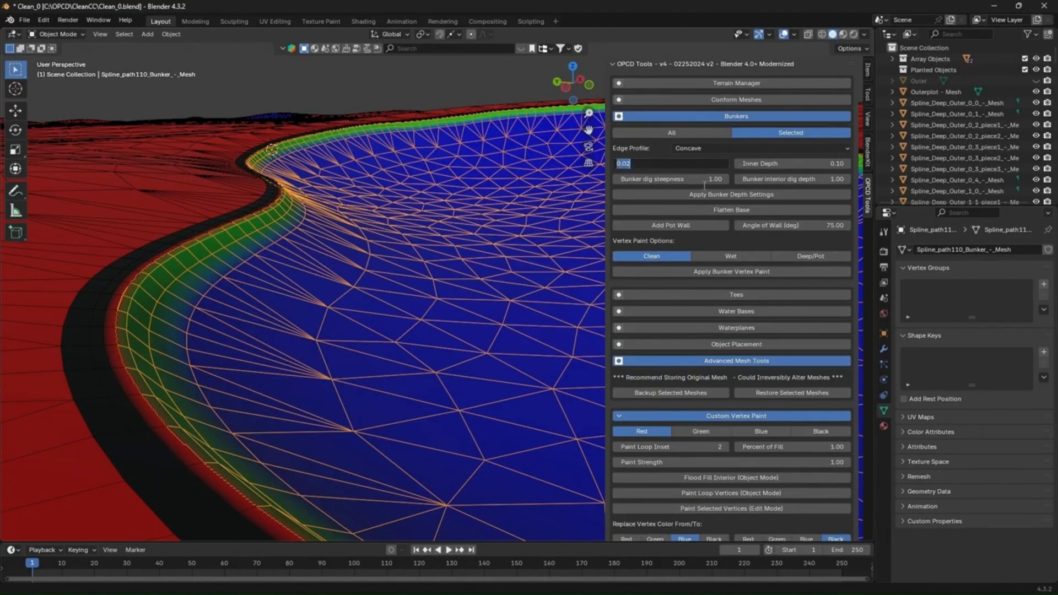
type("0")
key("Return")
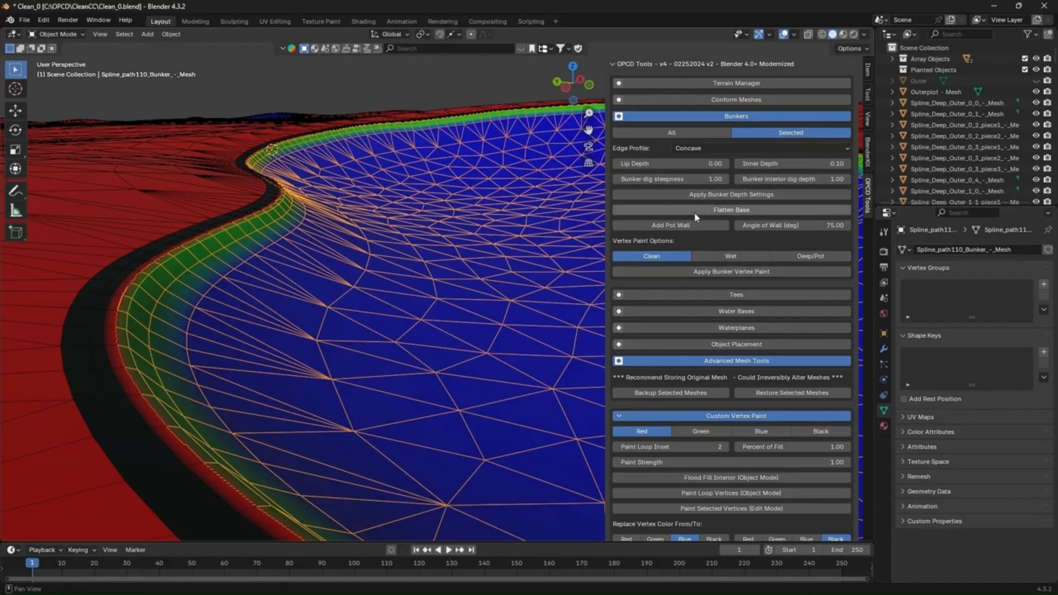
left_click(690, 198)
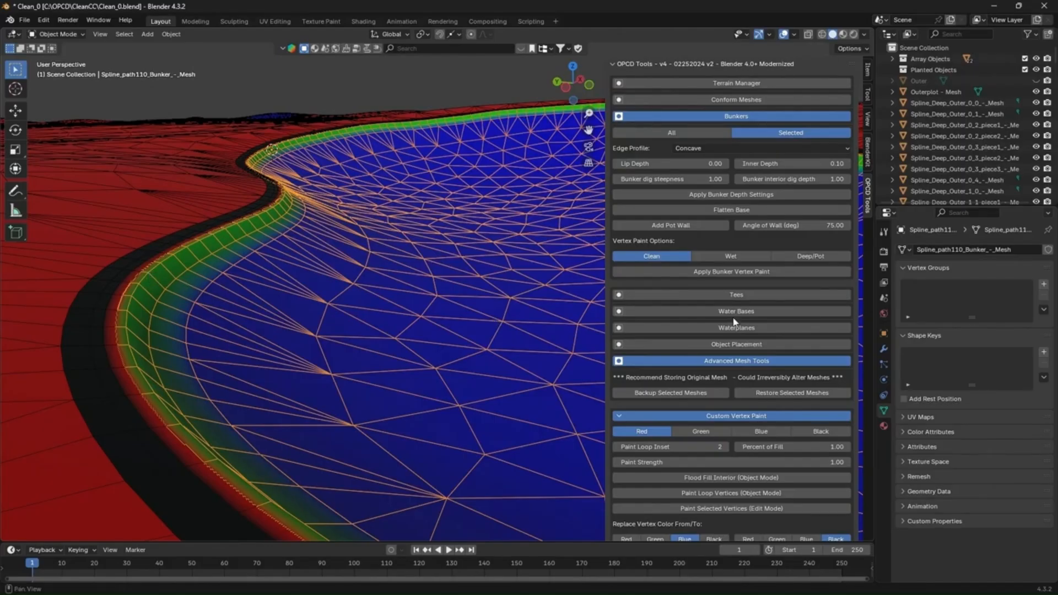
Add loop cuts to the bunker mesh at inset 1 and at inset 2.
scroll(736, 319, "down", 12)
scroll(739, 327, "down", 7)
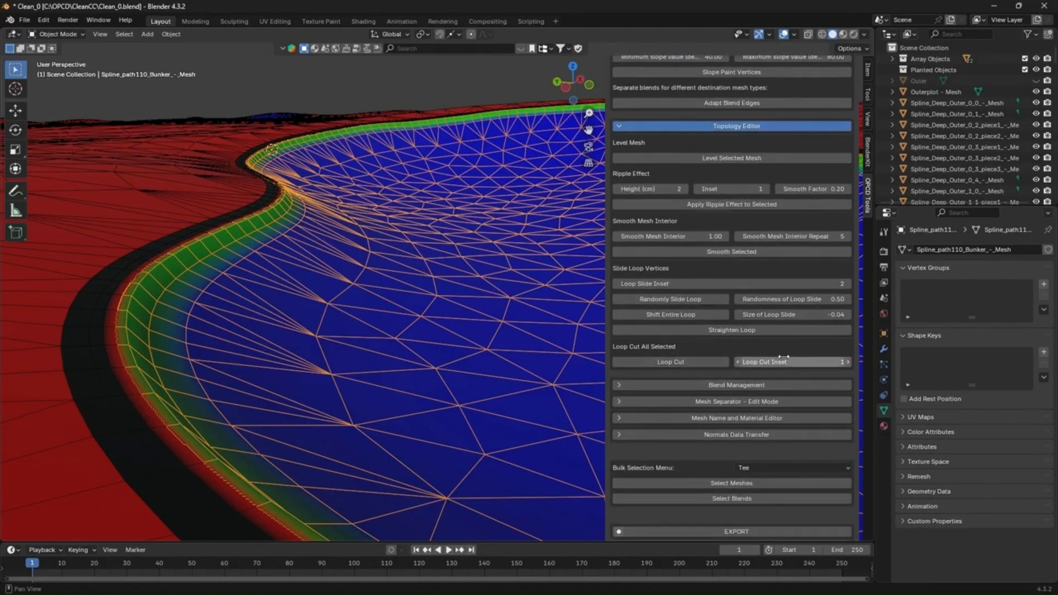
left_click(676, 363)
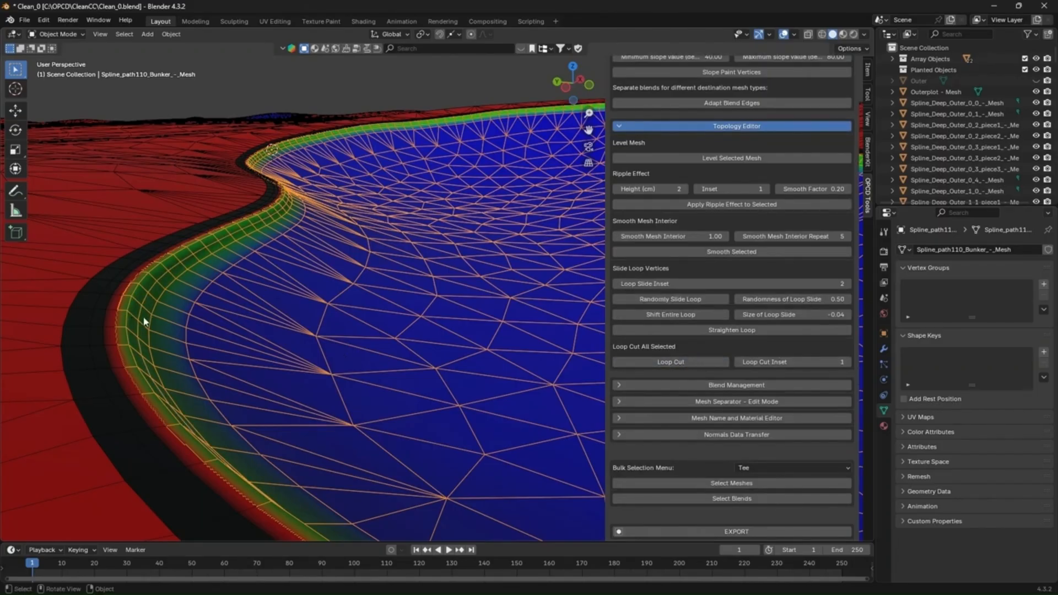
left_click(848, 363)
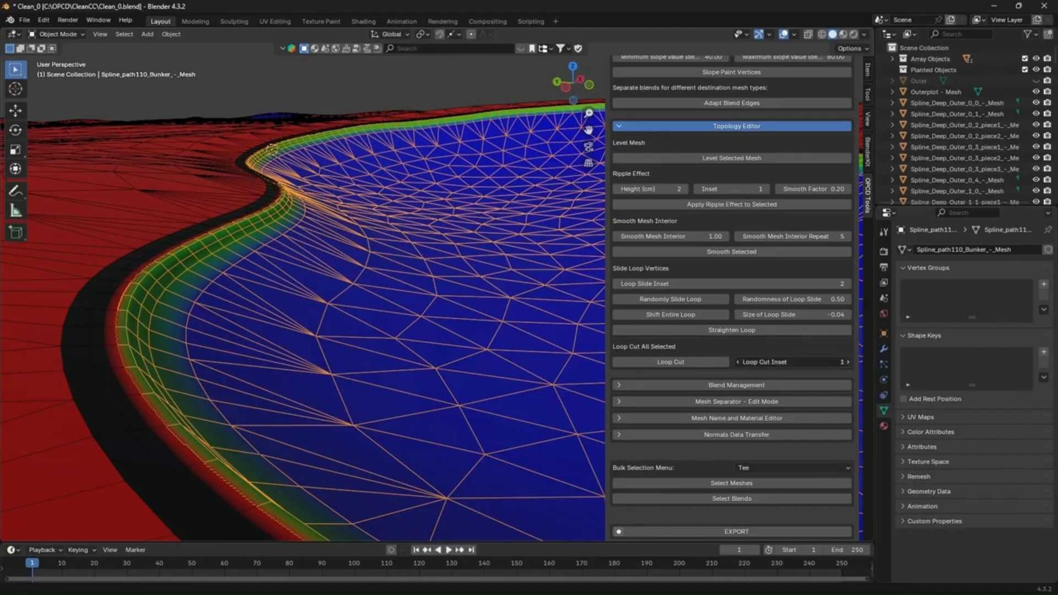
left_click(671, 363)
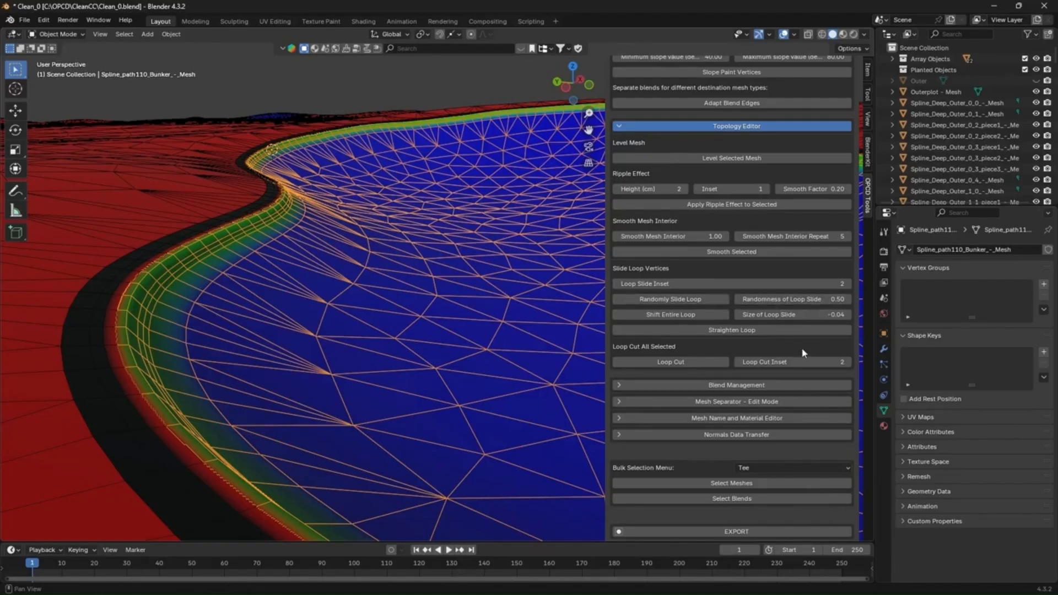
Shift the bunker's entire loop at slide inset 5 with a loop slide size of 0.20.
left_click(848, 284)
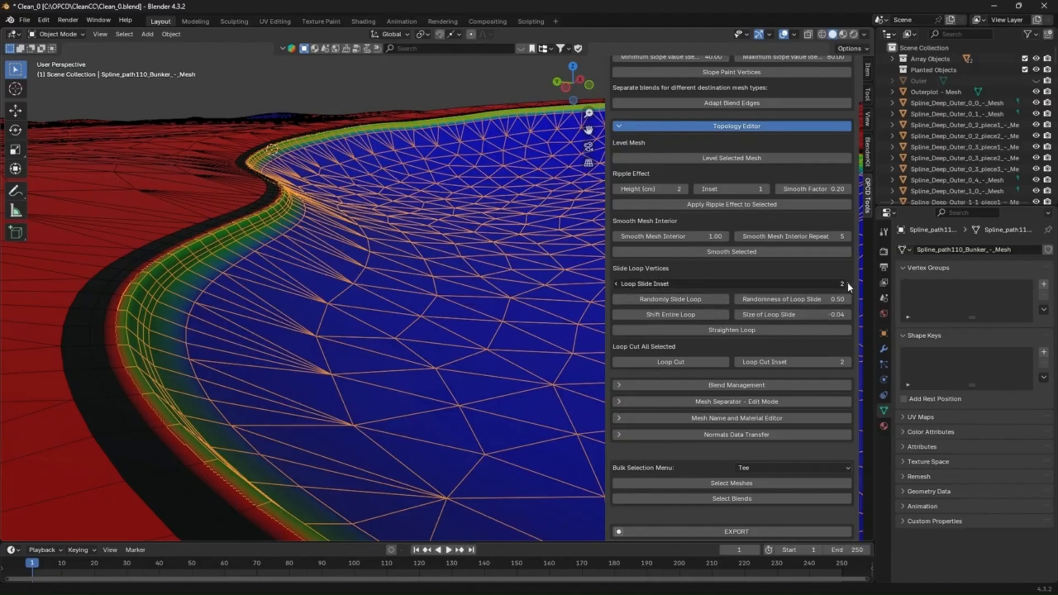
left_click(847, 283)
left_click(849, 284)
left_click(831, 319)
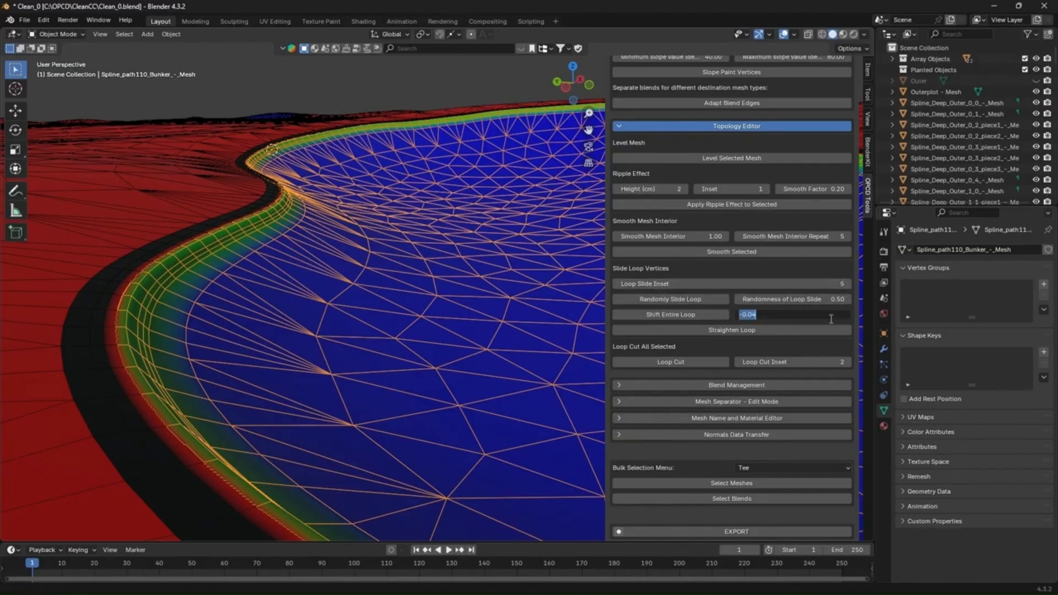
key("BackSpace")
type("-2")
key("Return")
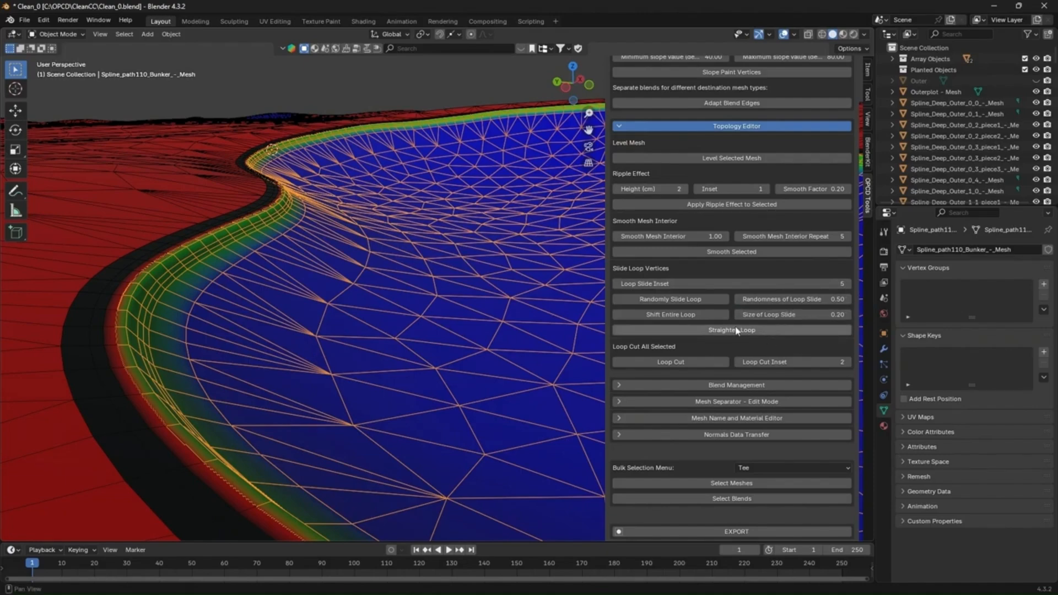
left_click(699, 318)
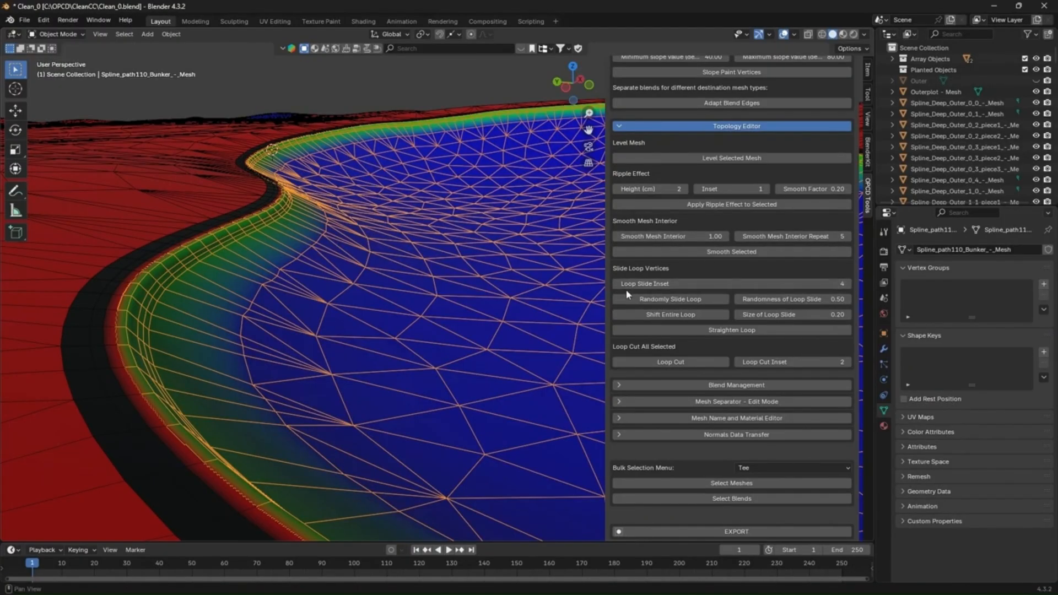
Shift the bunker's entire loop at slide inset 4 with a loop slide size of 0.05.
left_click(821, 316)
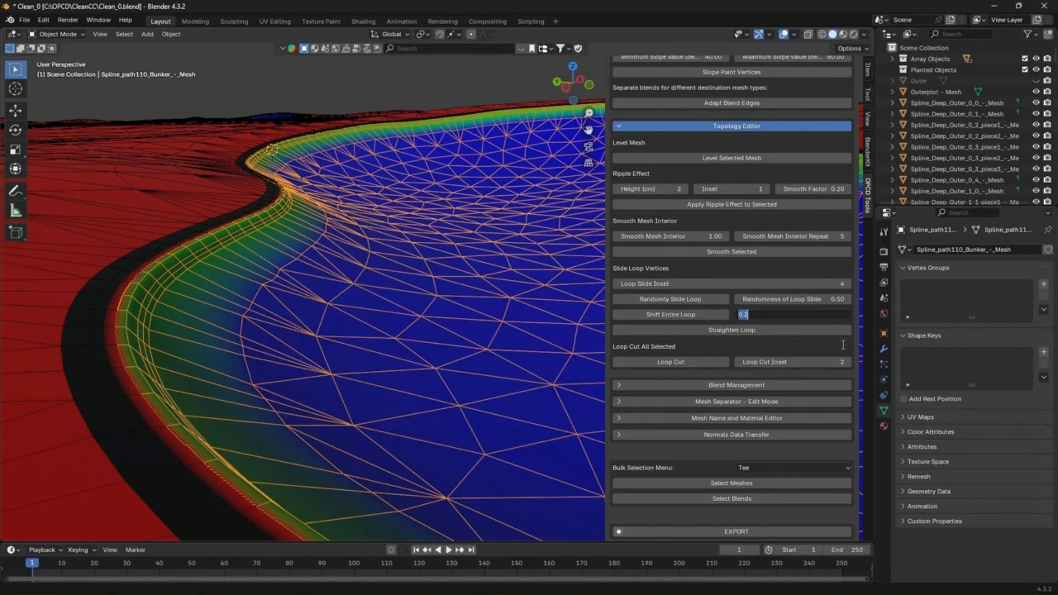
type(".05")
left_click(693, 318)
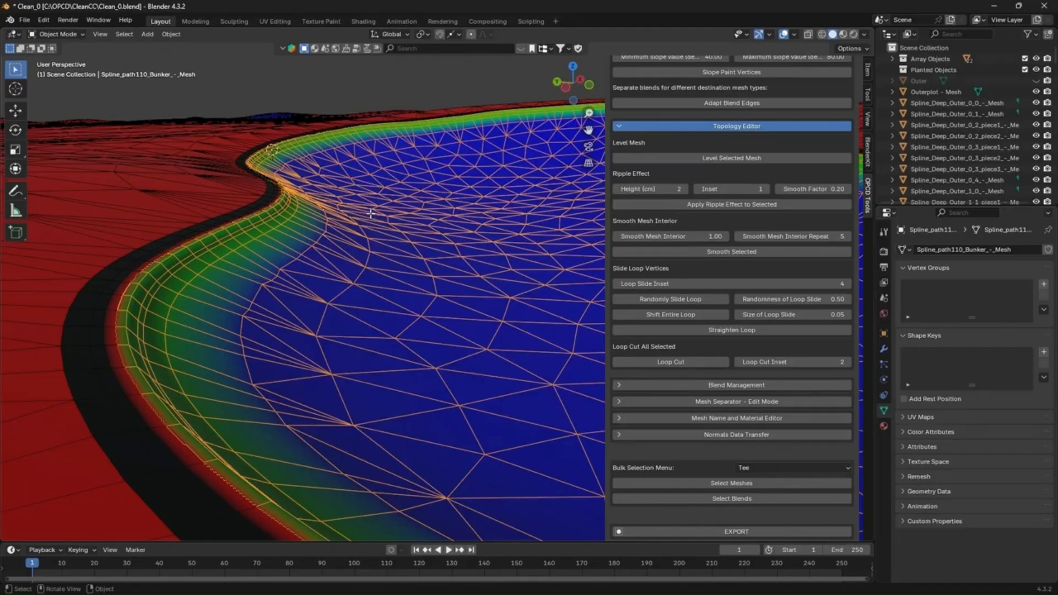
Select two adjacent edge loops in the green band of the bunker mesh in Edit Mode and move them down 0.015 m along global Z.
key("Tab")
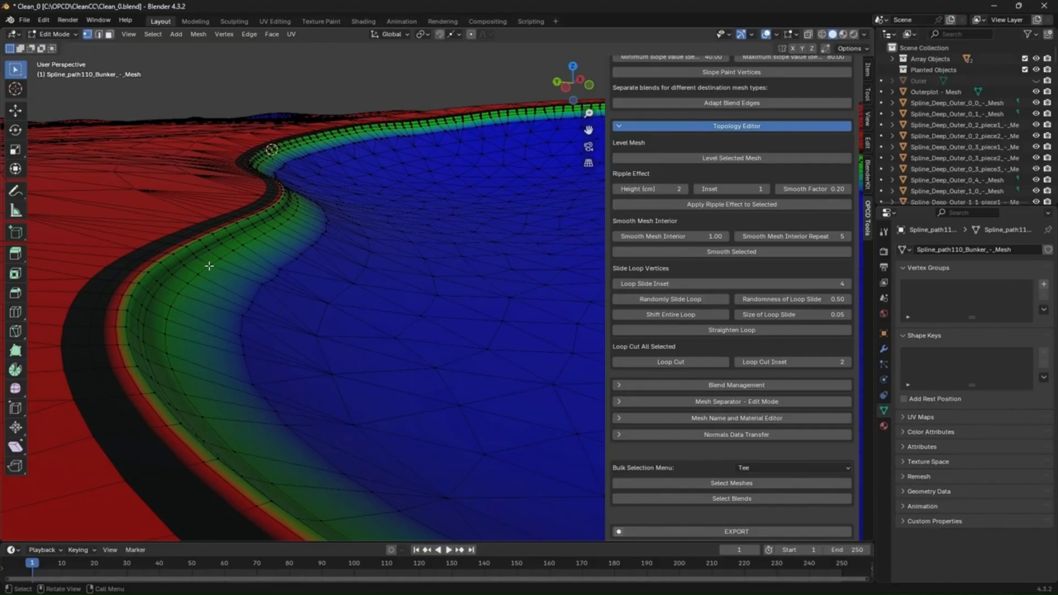
key("alt")
left_click(176, 299, "alt")
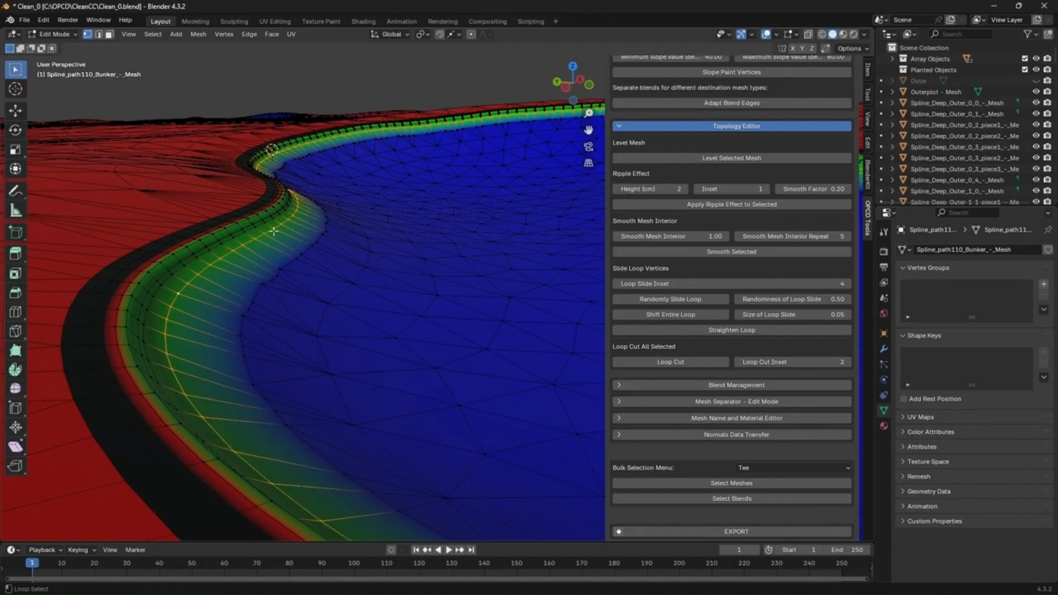
left_click(182, 270, "alt+shift")
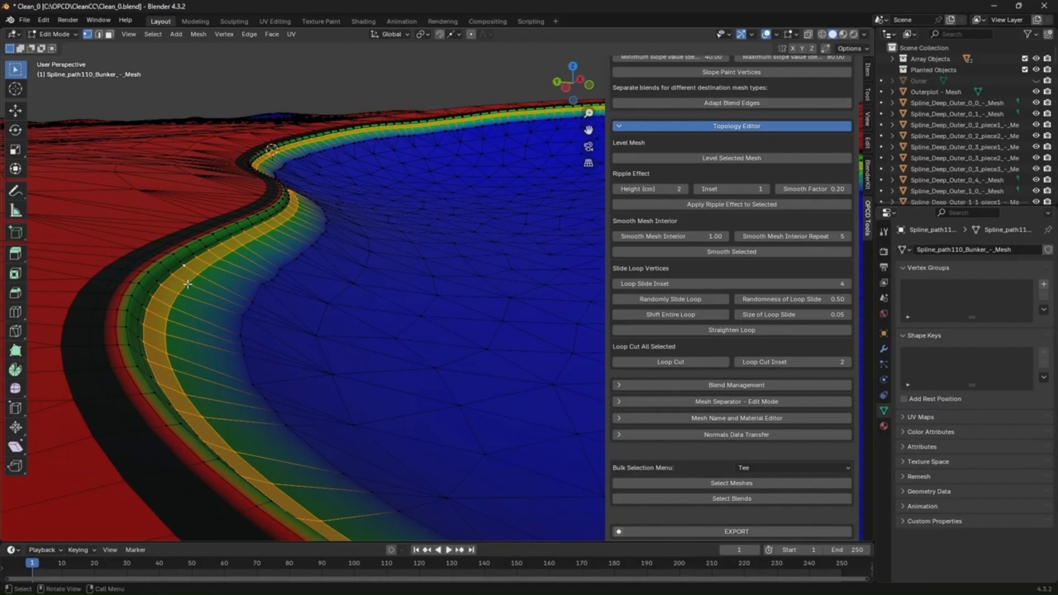
key("g")
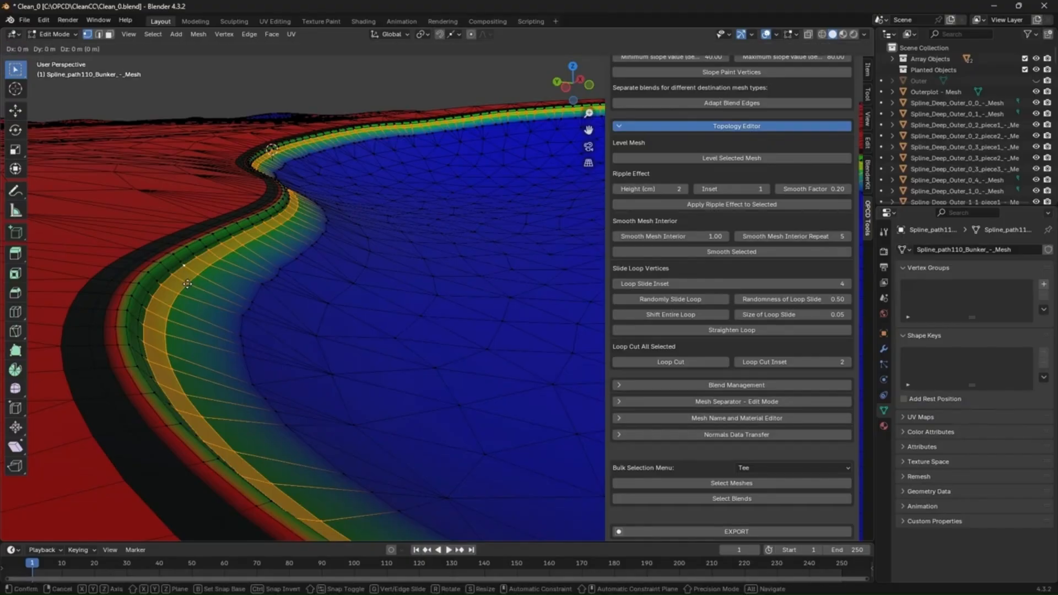
key("z")
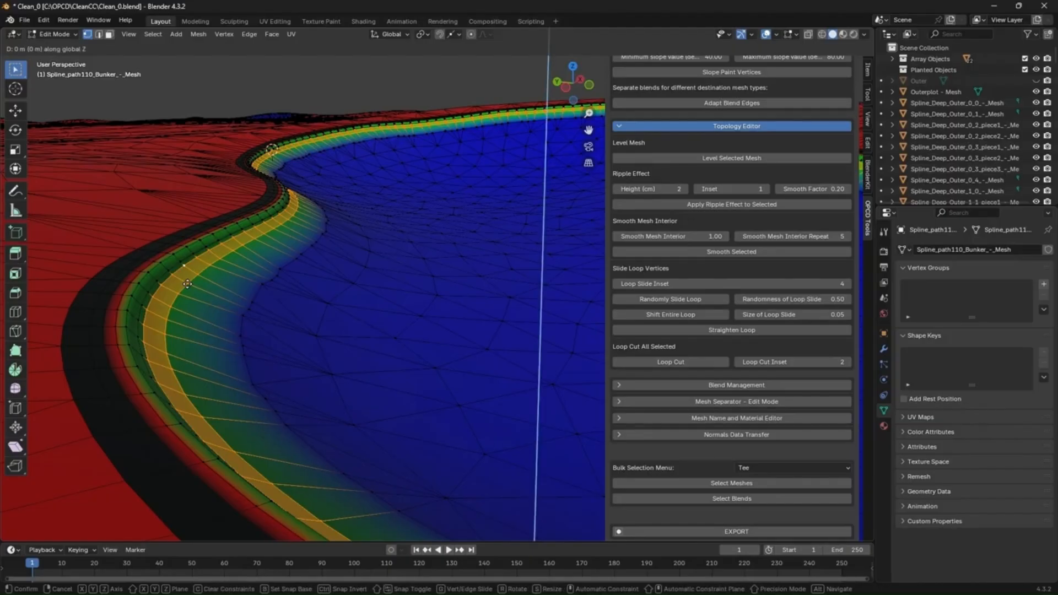
type("-(.015")
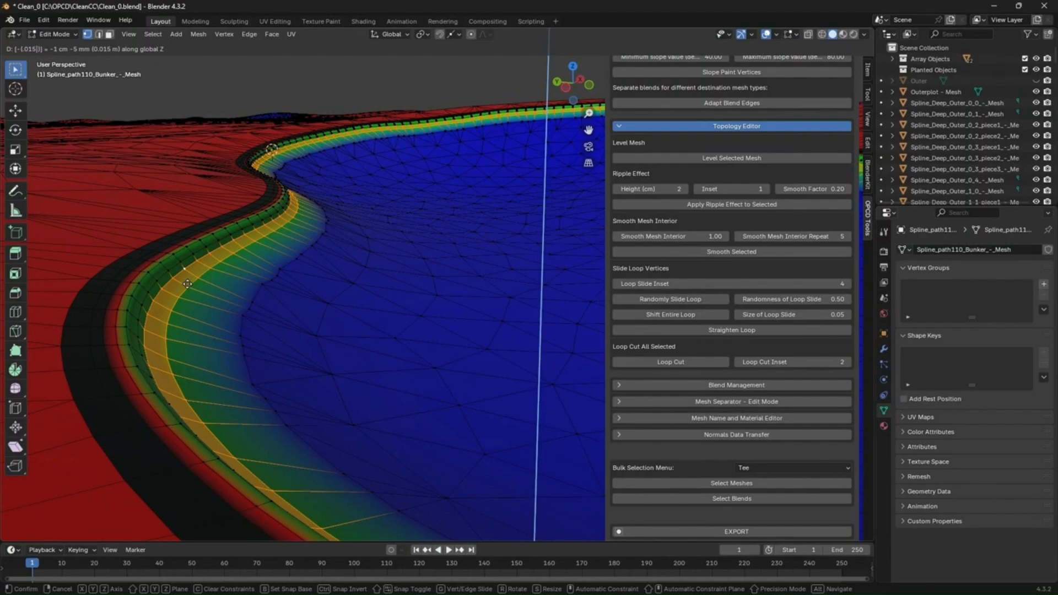
key("Return")
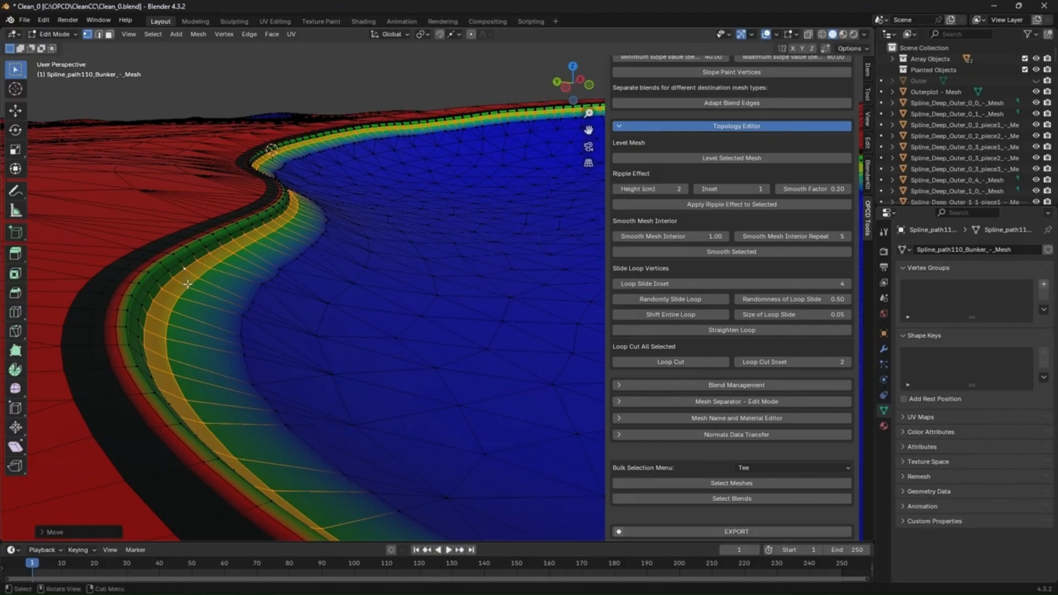
key("Tab")
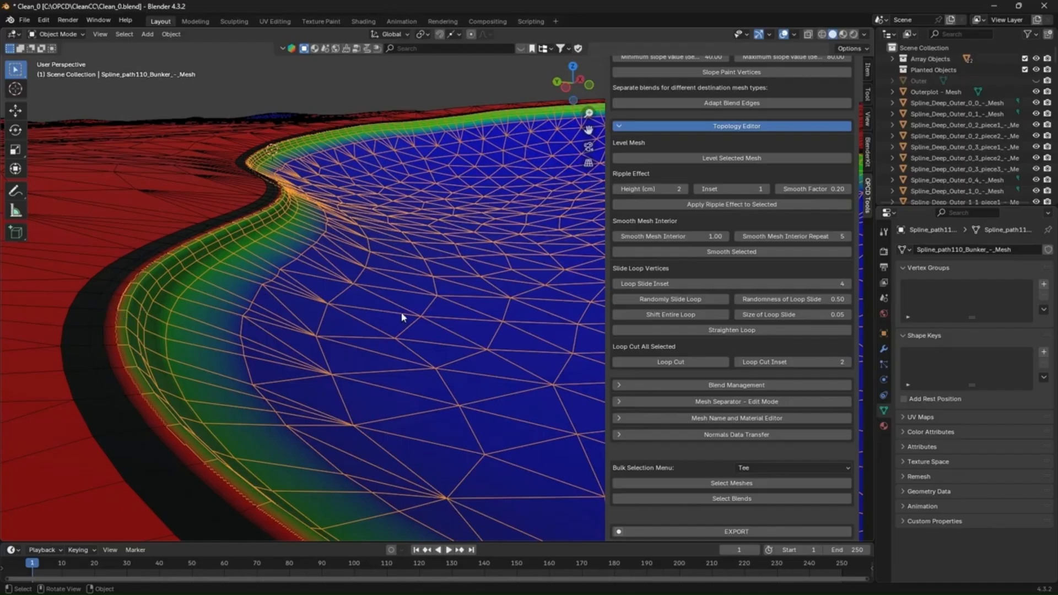
Paint the bunker's loop vertices red at paint loop inset 1 and at inset 2, with full strength and fill.
scroll(706, 253, "up", 12)
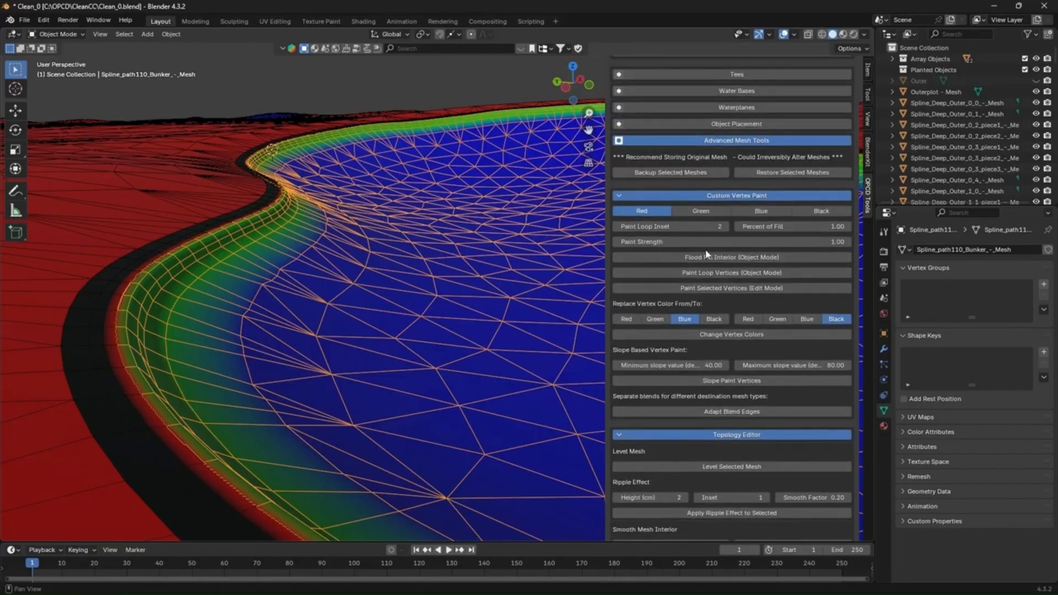
scroll(706, 253, "up", 3)
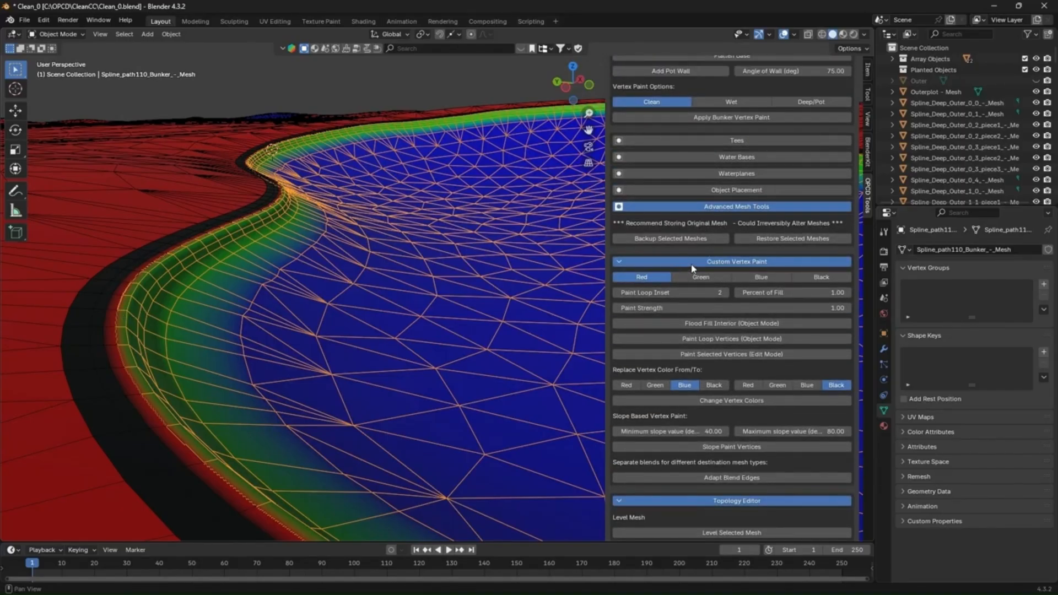
scroll(694, 356, "down", 2)
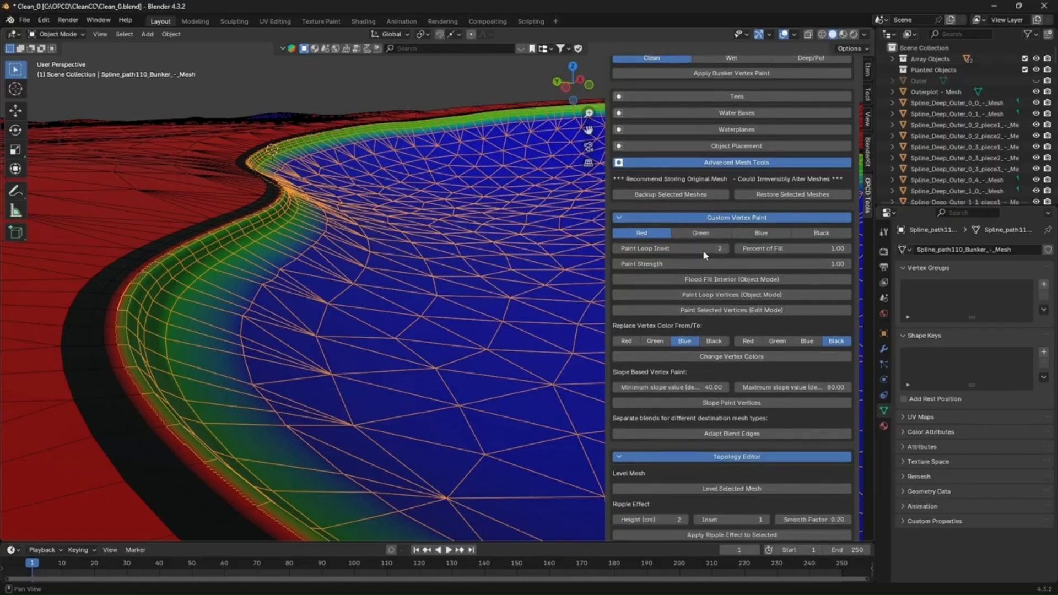
left_click(616, 248)
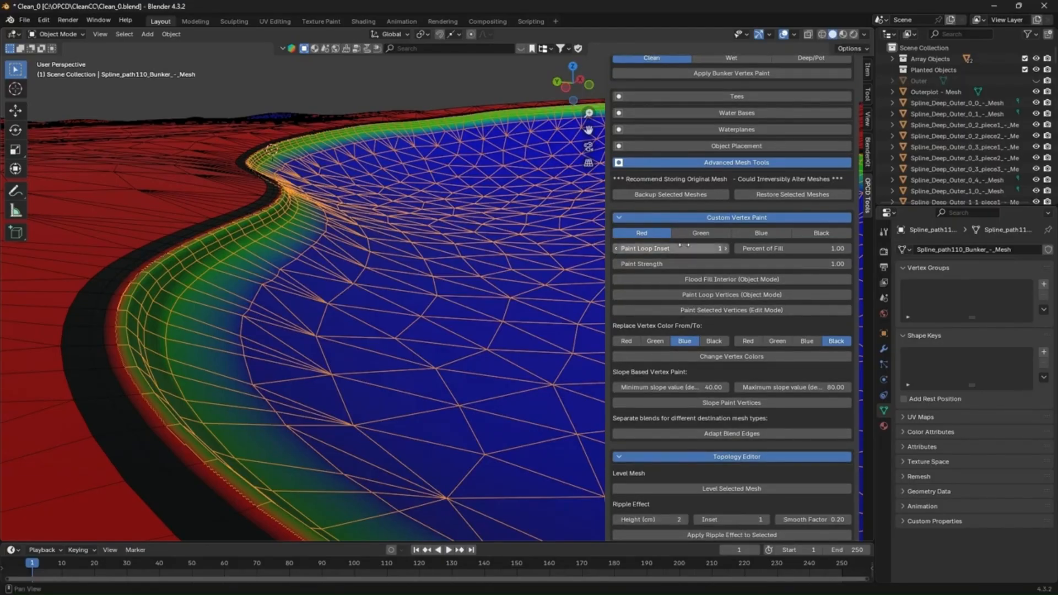
left_click(723, 297)
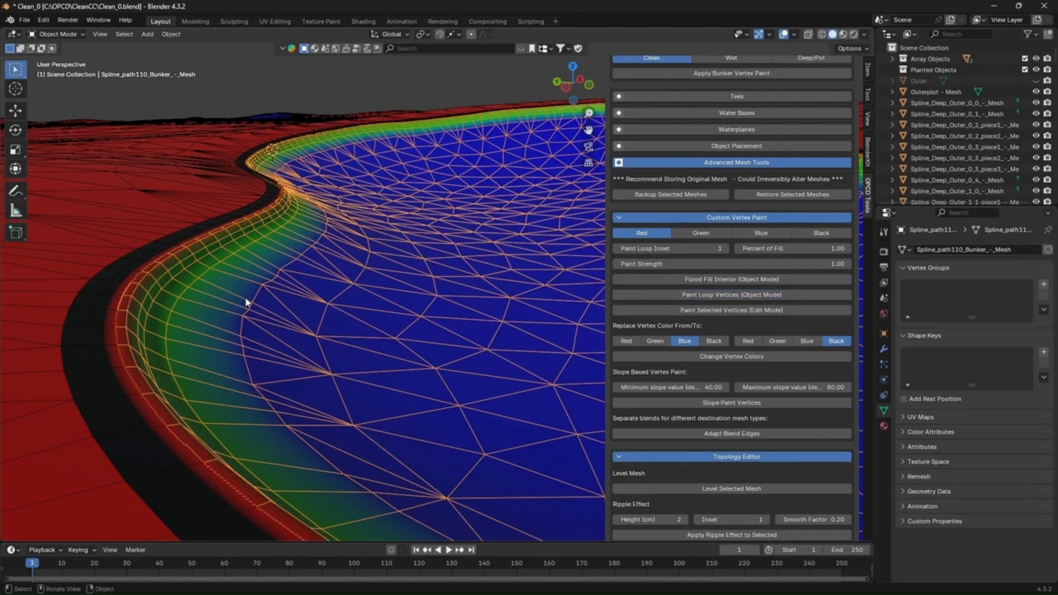
left_click(725, 249)
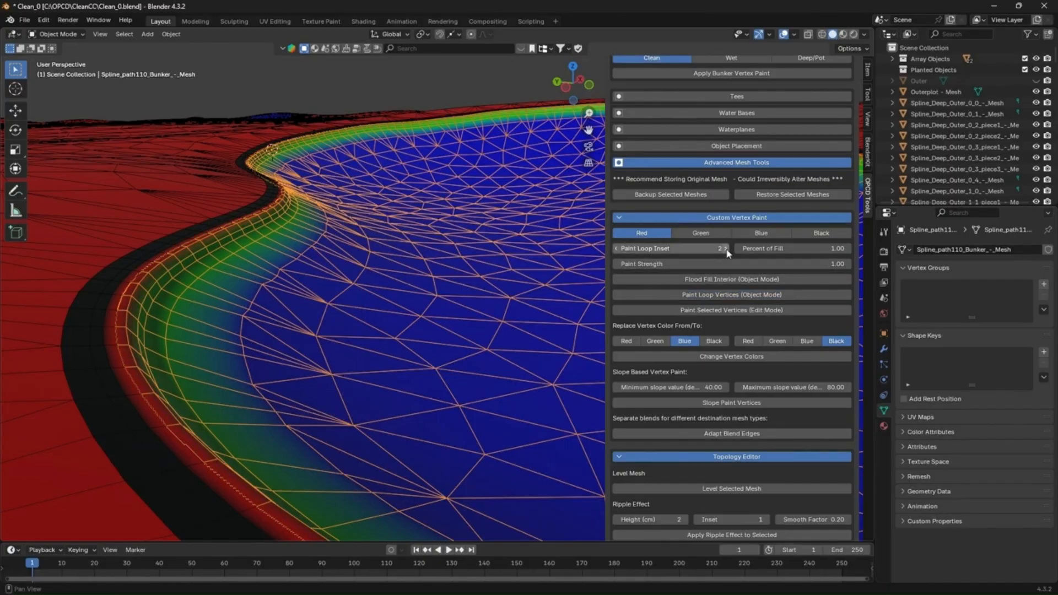
left_click(689, 298)
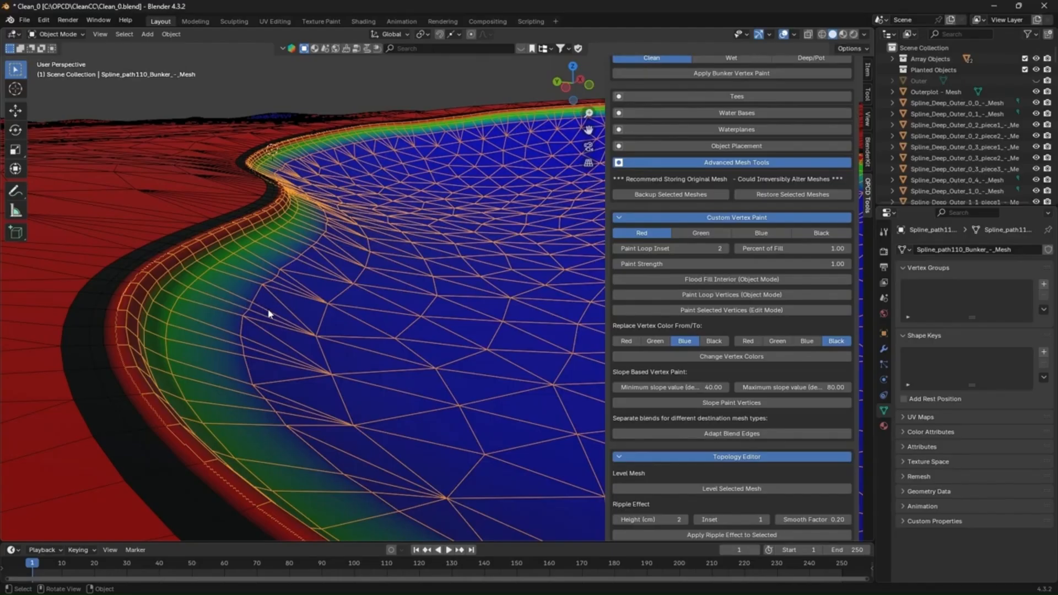
Randomly slide the bunker's loops at slide inset 3 and at inset 4 with a randomness of 0.50.
mouse_move(366, 338)
middle_mouse_down()
mouse_move(350, 340)
mouse_move(358, 335)
middle_mouse_up()
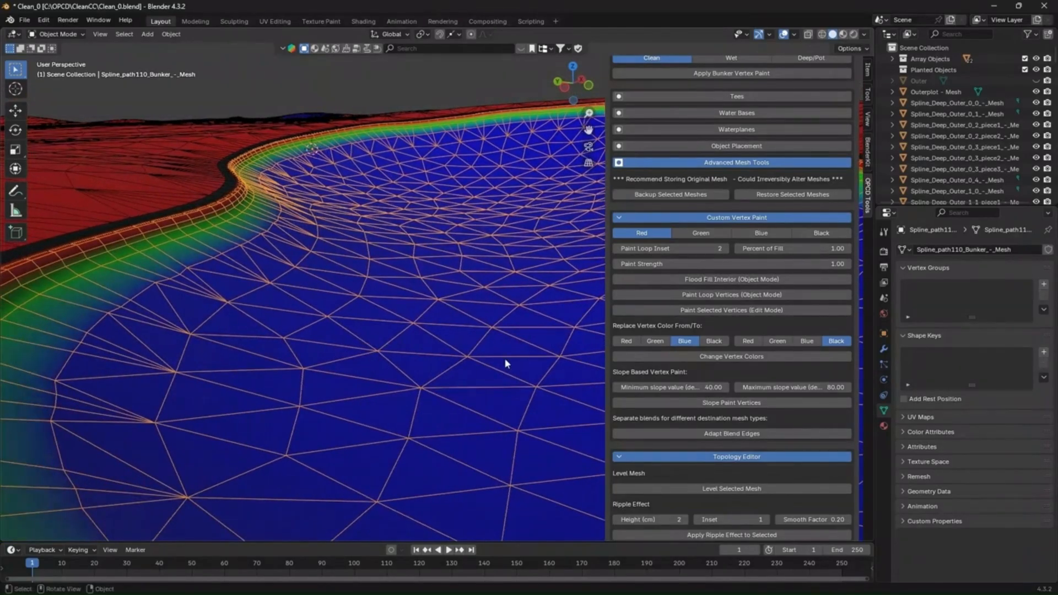
scroll(710, 306, "down", 5)
scroll(710, 306, "down", 10)
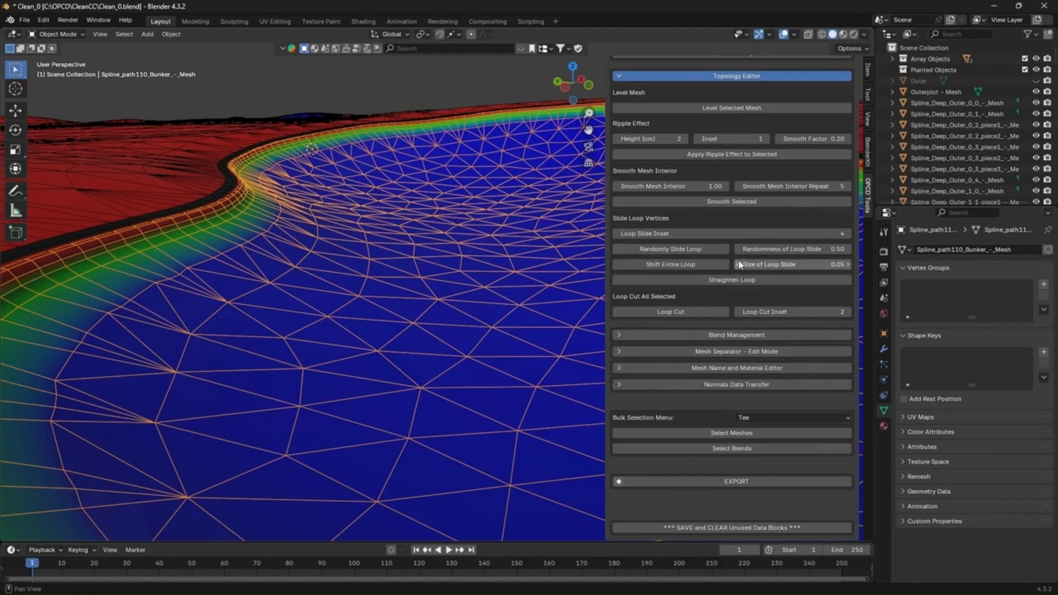
left_click(616, 235)
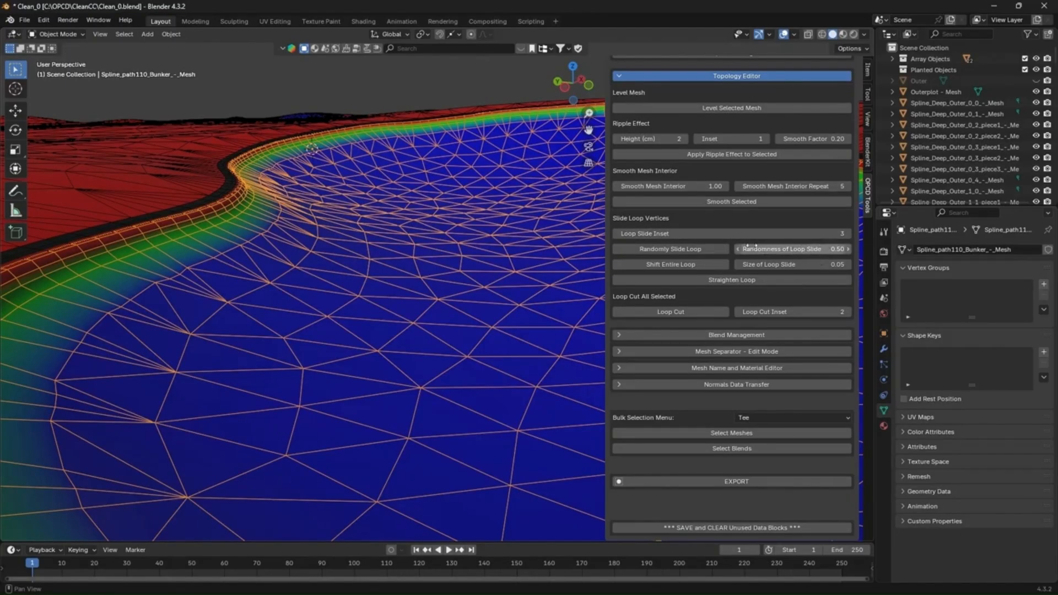
left_click(682, 251)
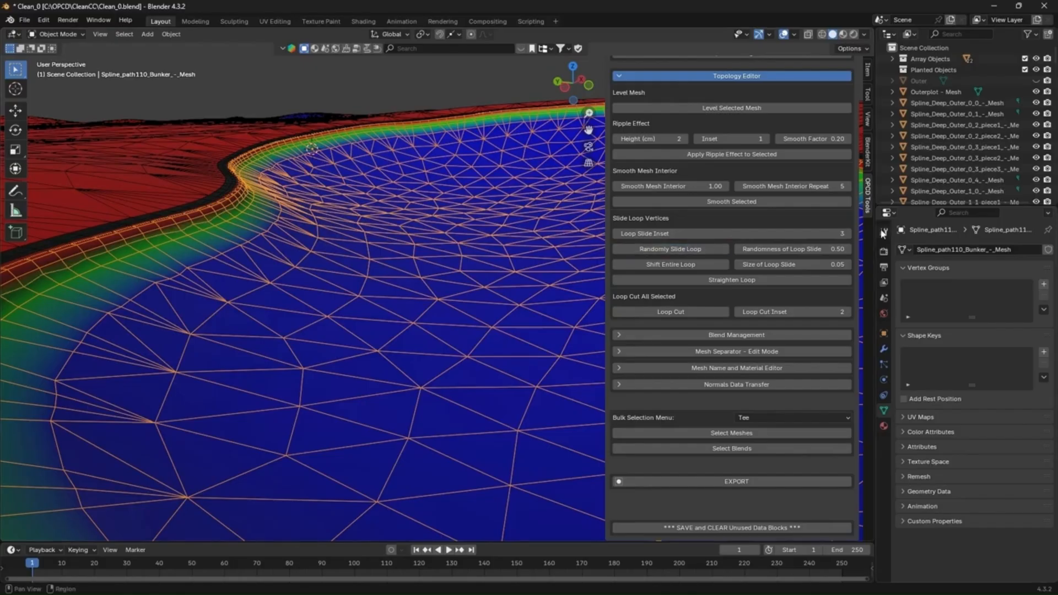
left_click(849, 234)
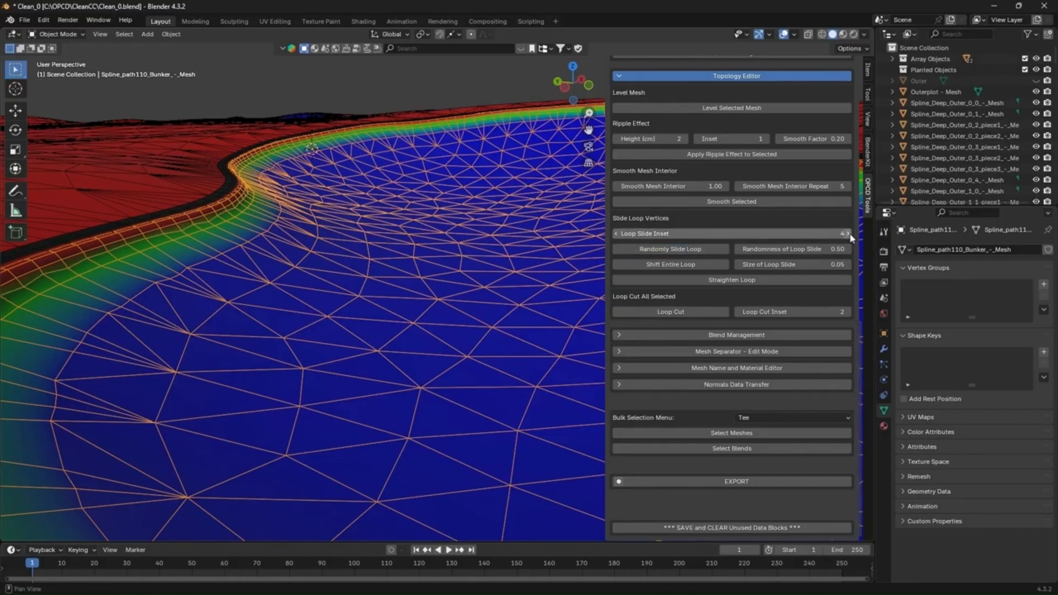
left_click(674, 250)
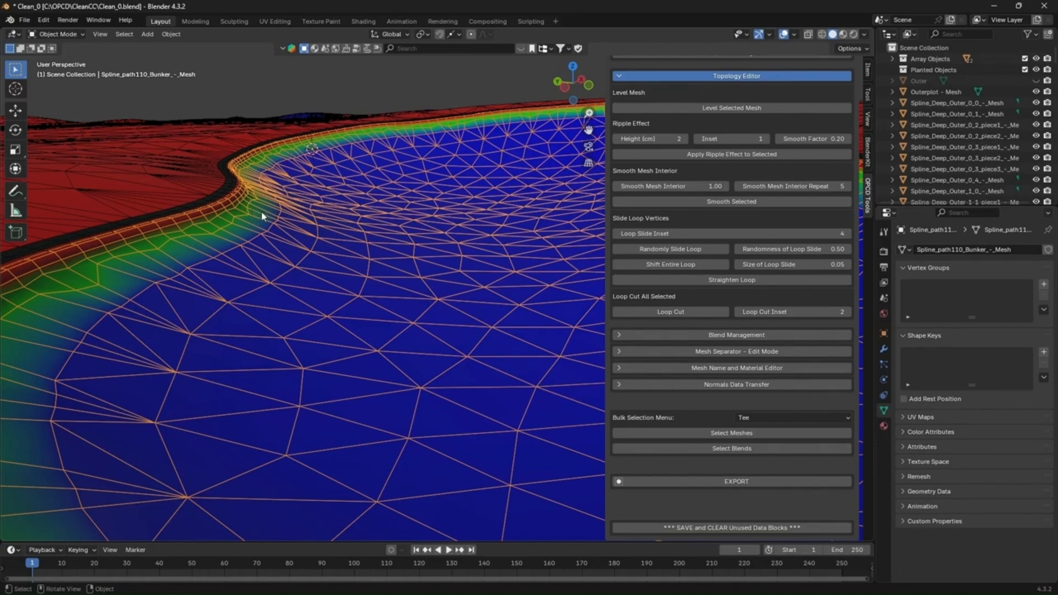
Add the rough bunker blend edge to the selection and export both selected meshes as FBX.
middle_click_drag(325, 281, 337, 281)
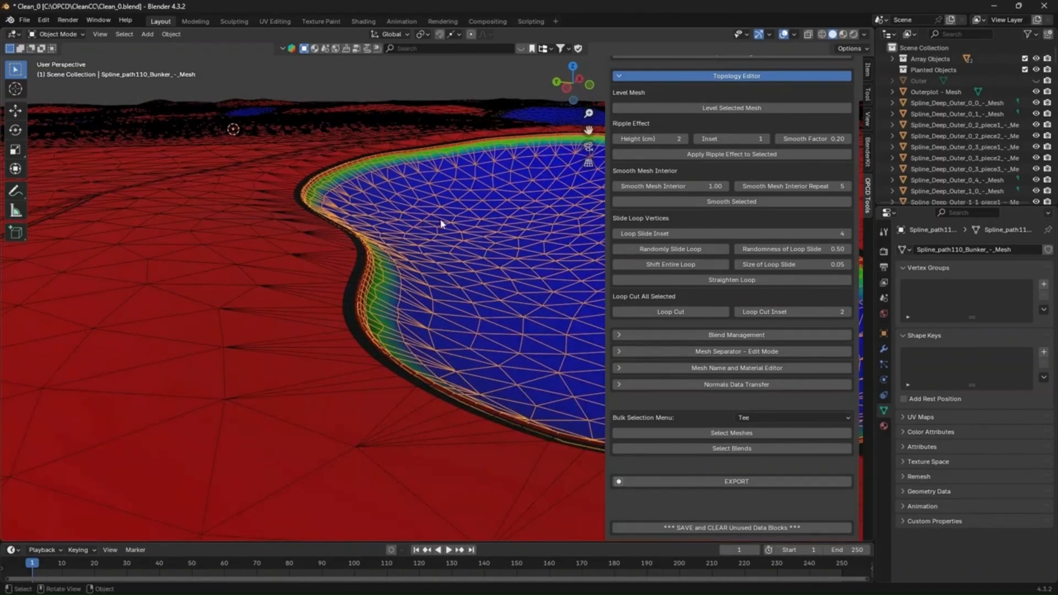
left_click(363, 264, "shift")
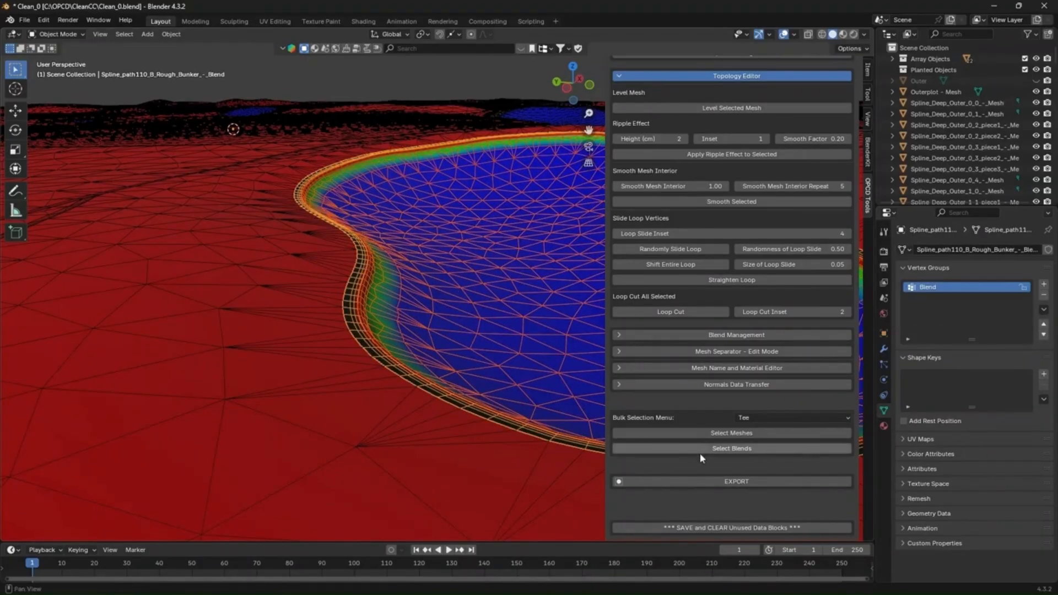
left_click(656, 484)
scroll(697, 441, "down", 2)
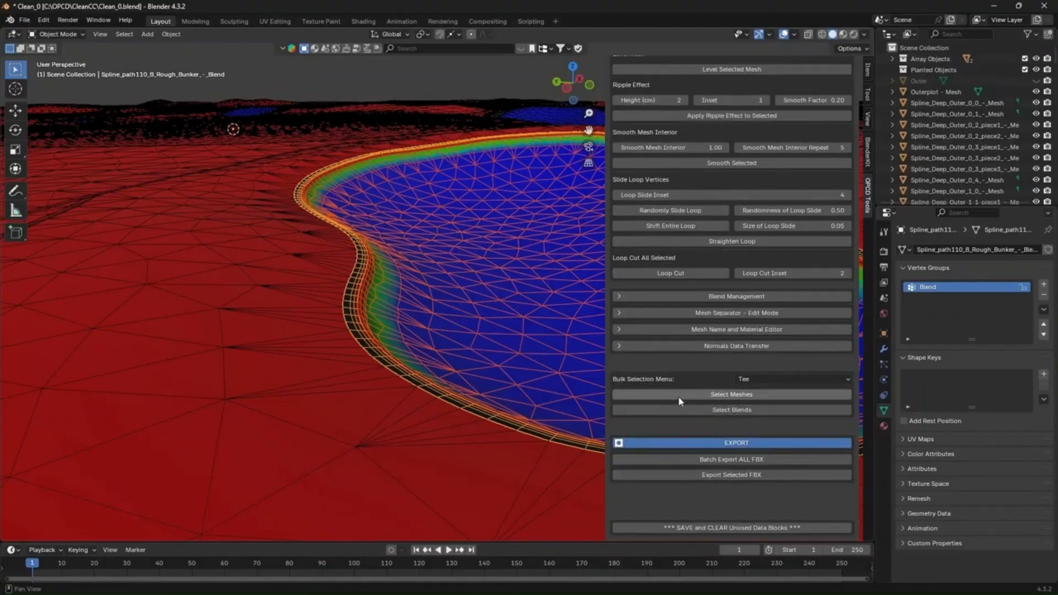
left_click(711, 477)
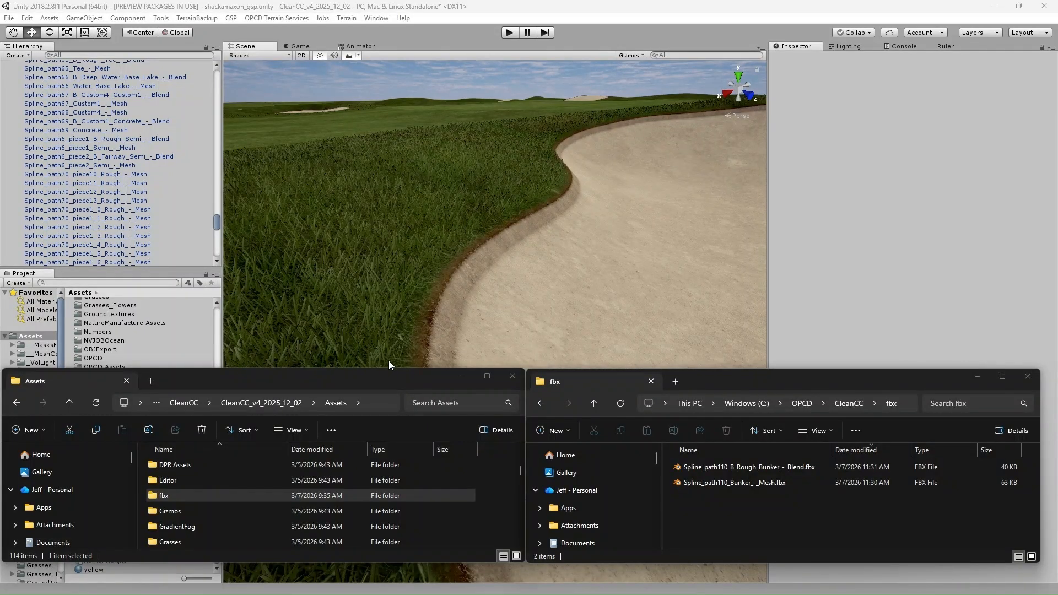
In File Explorer, move the exported bunker mesh and rough blend FBX files into the Unity project's Assets fbx folder, replacing the existing files.
left_click(703, 468)
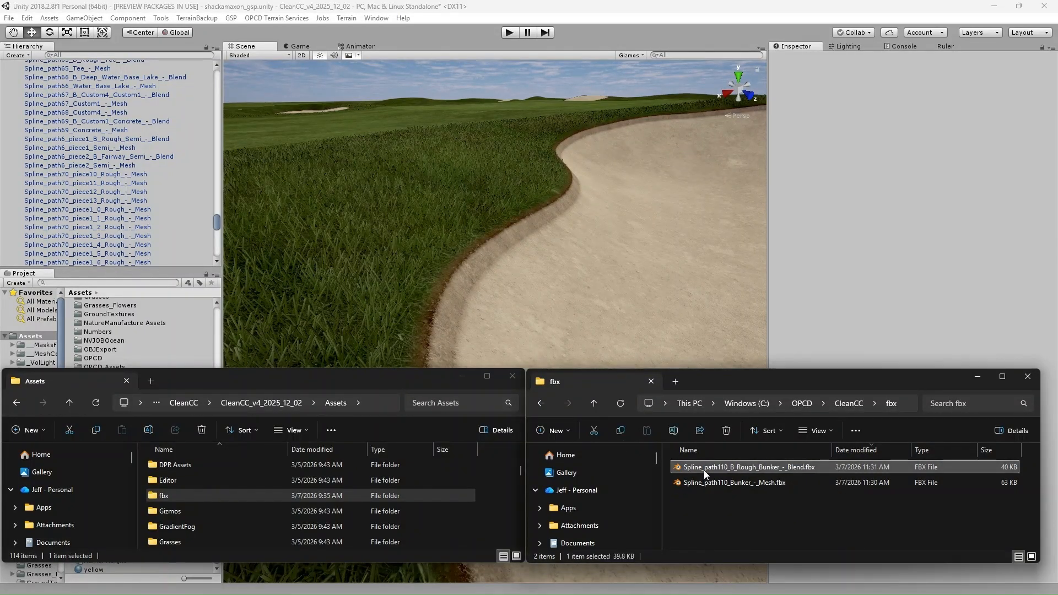
left_click(708, 482, "shift")
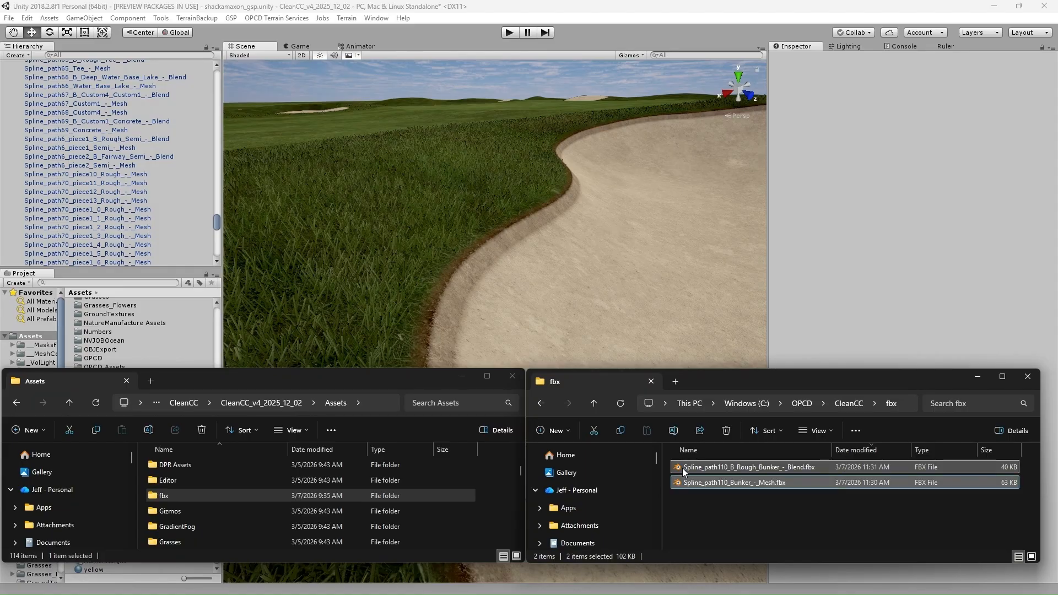
left_click_drag(684, 472, 239, 494)
left_click_drag(239, 492, 238, 492)
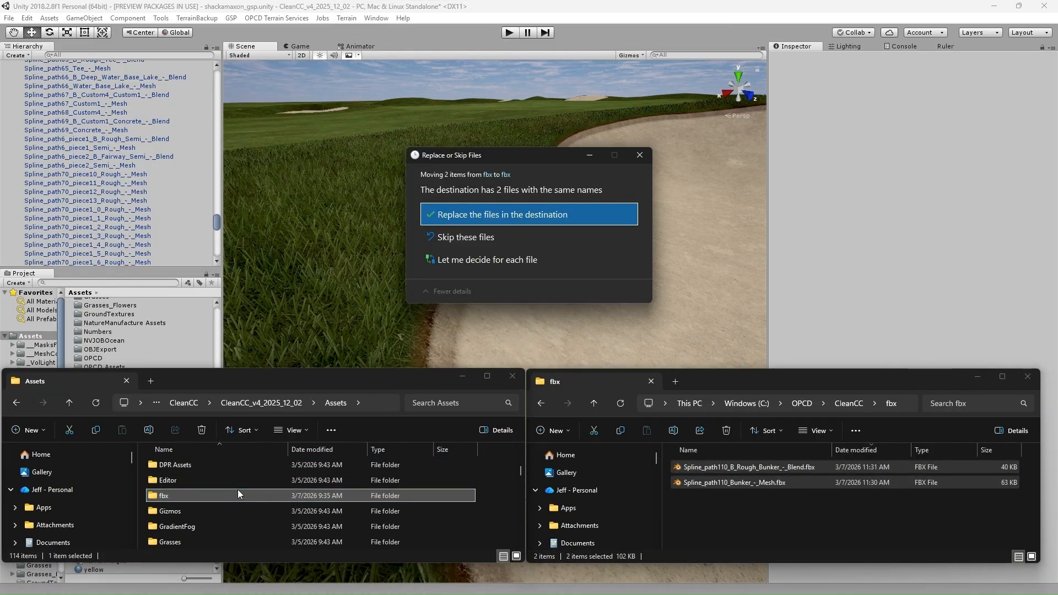
left_click(458, 215)
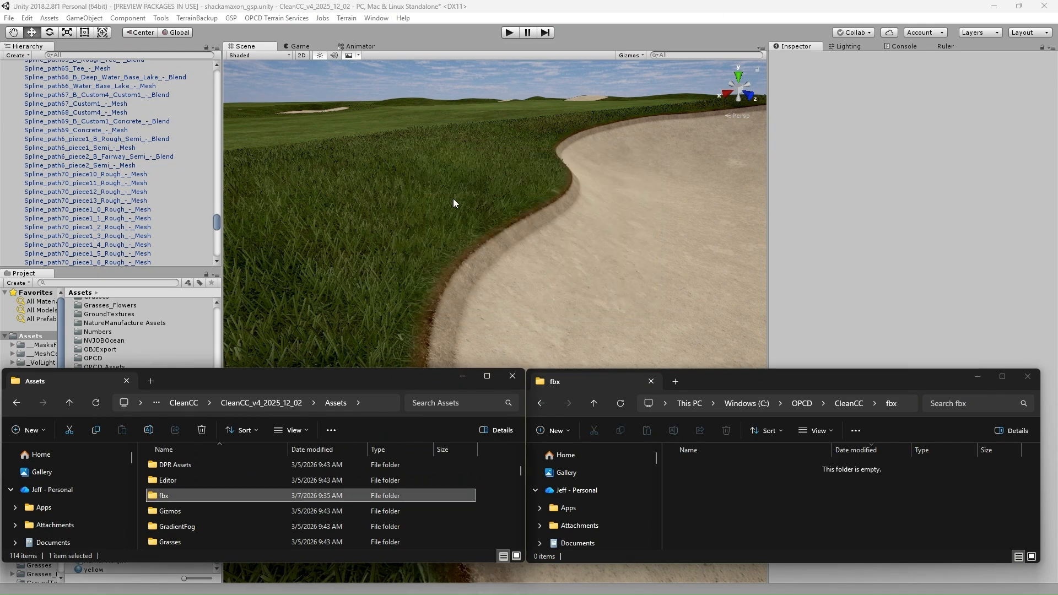
Switch to Unity to reimport the replaced meshes, and check the extent of the bunker's rough blend mesh in the scene.
left_click(453, 201)
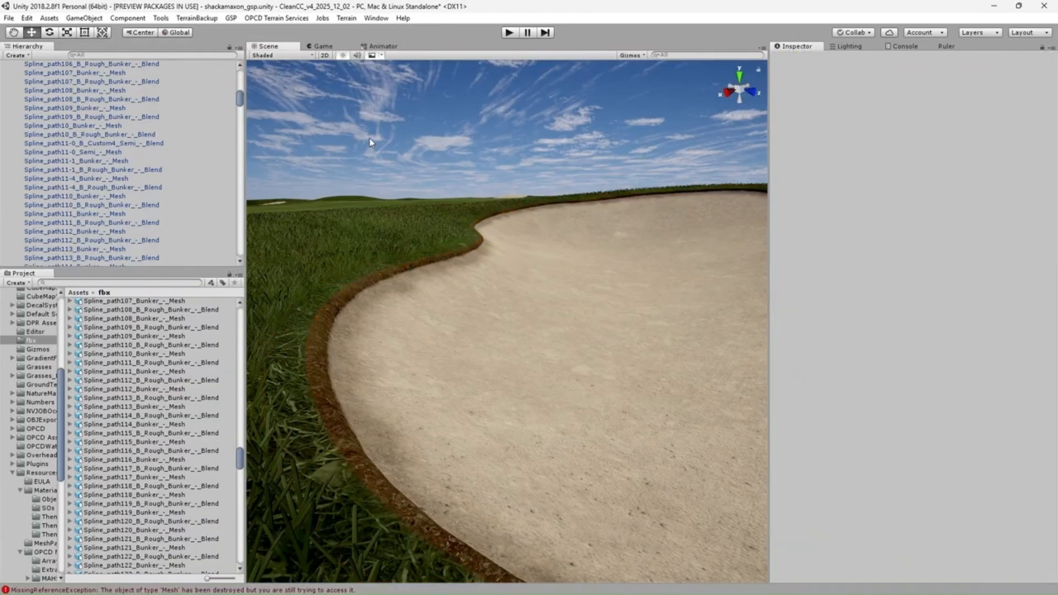
left_click(297, 364)
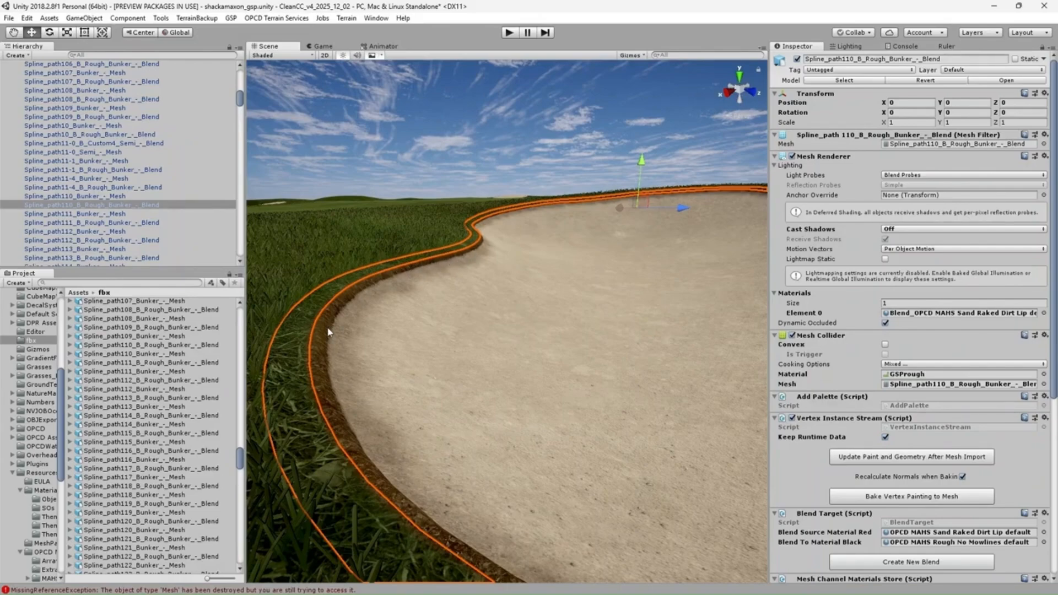
left_click(428, 148)
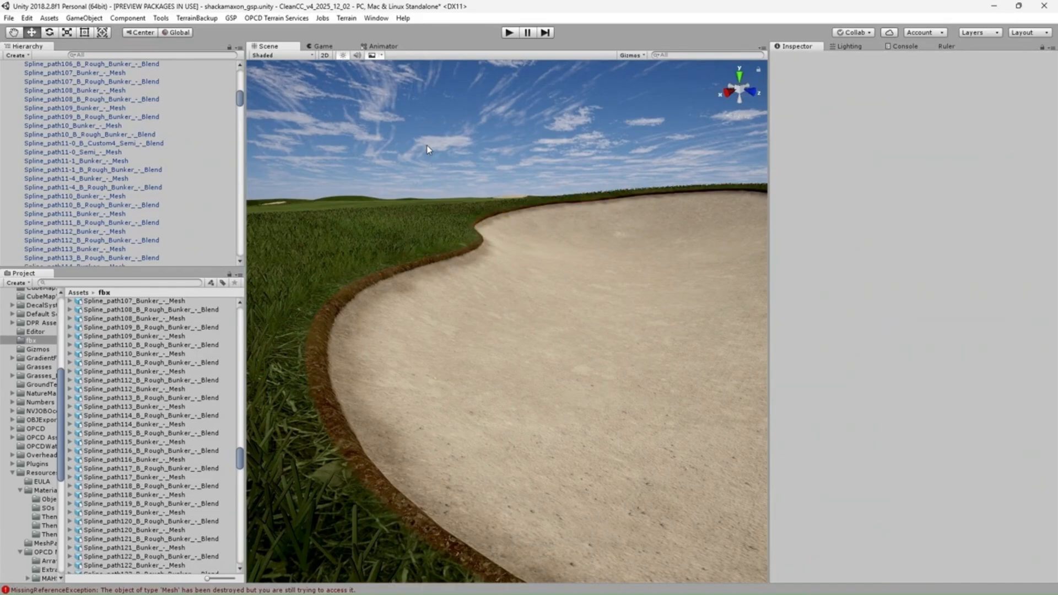
Examine the reimported bunker's sand edge and dirt lip from several sides and heights.
right_click_drag(506, 451, 506, 452)
key("q")
key("e")
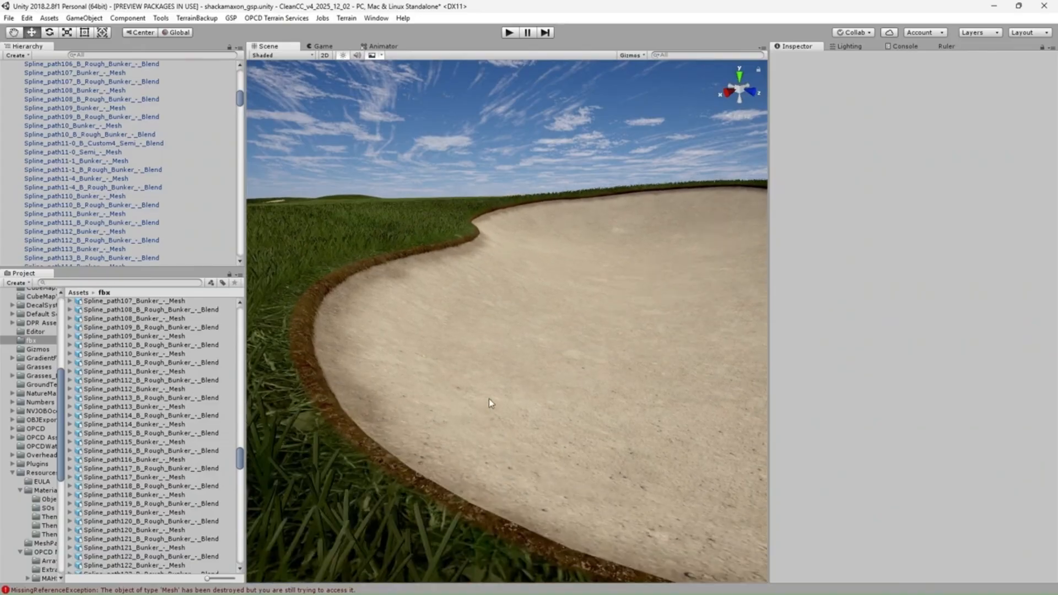
key("q")
right_click_drag(500, 349, 596, 336)
middle_click_drag(595, 336, 589, 339)
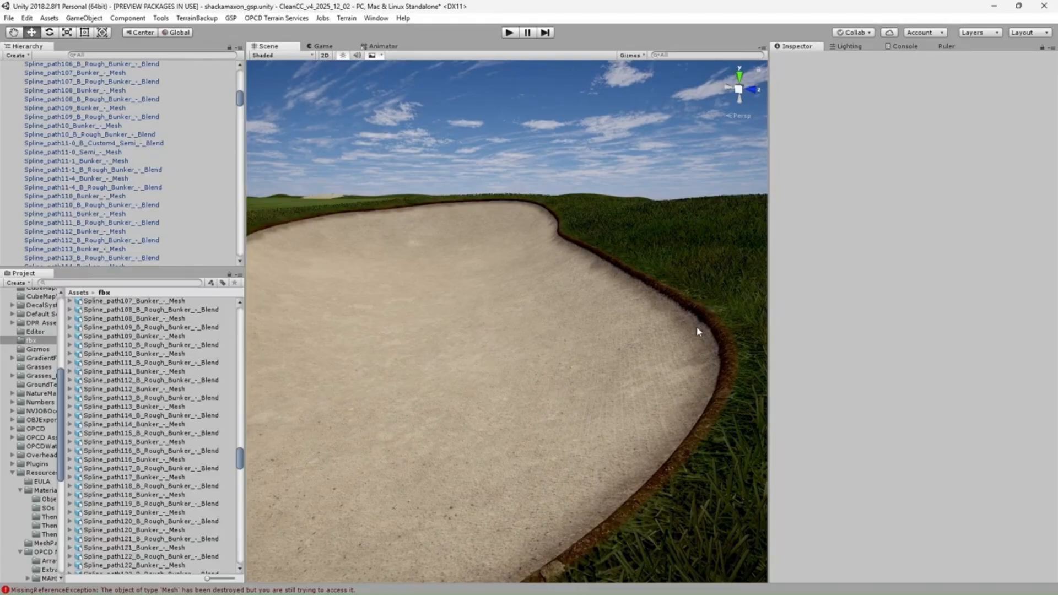
mouse_move(607, 432)
middle_mouse_down()
mouse_move(590, 432)
mouse_move(610, 437)
middle_mouse_up()
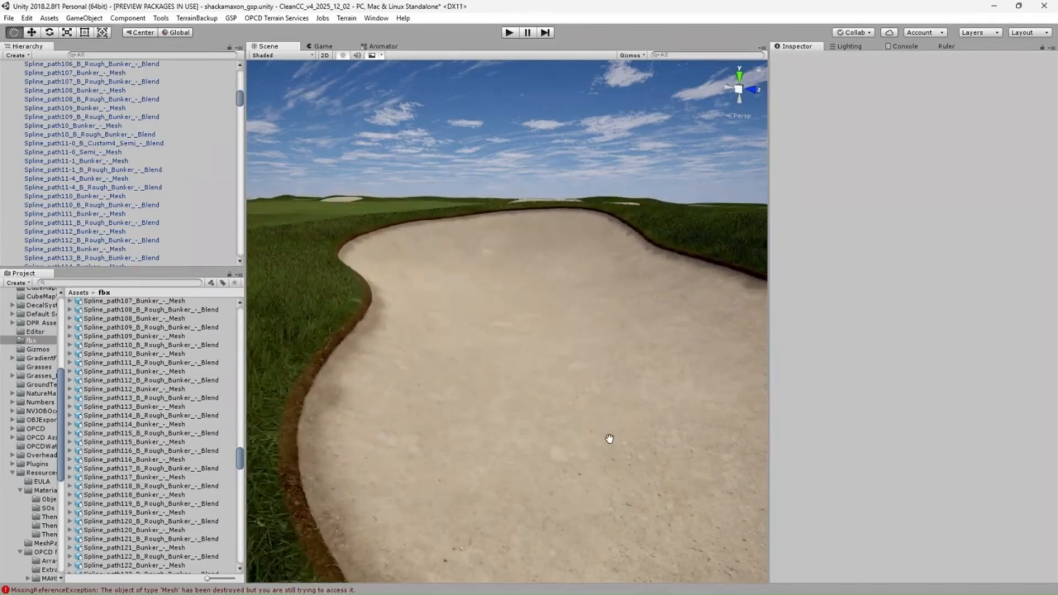
left_click_drag(465, 413, 493, 378, "alt")
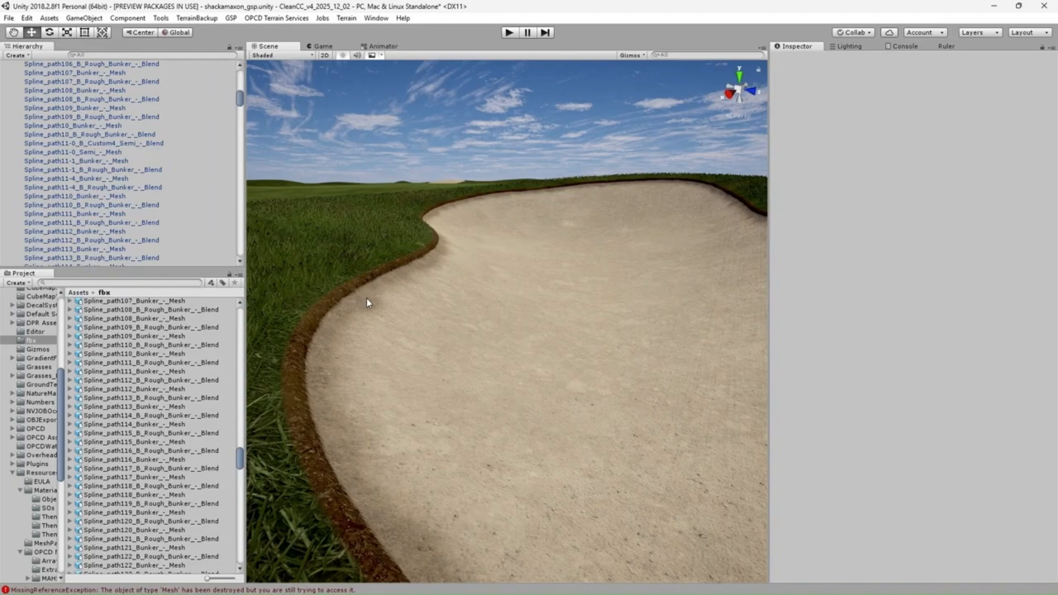
Enable the Grass Renderer on the bunker's blend mesh Spline_path110_B_Rough_Bunker_-_Blend, and clear the selection.
left_click(300, 315)
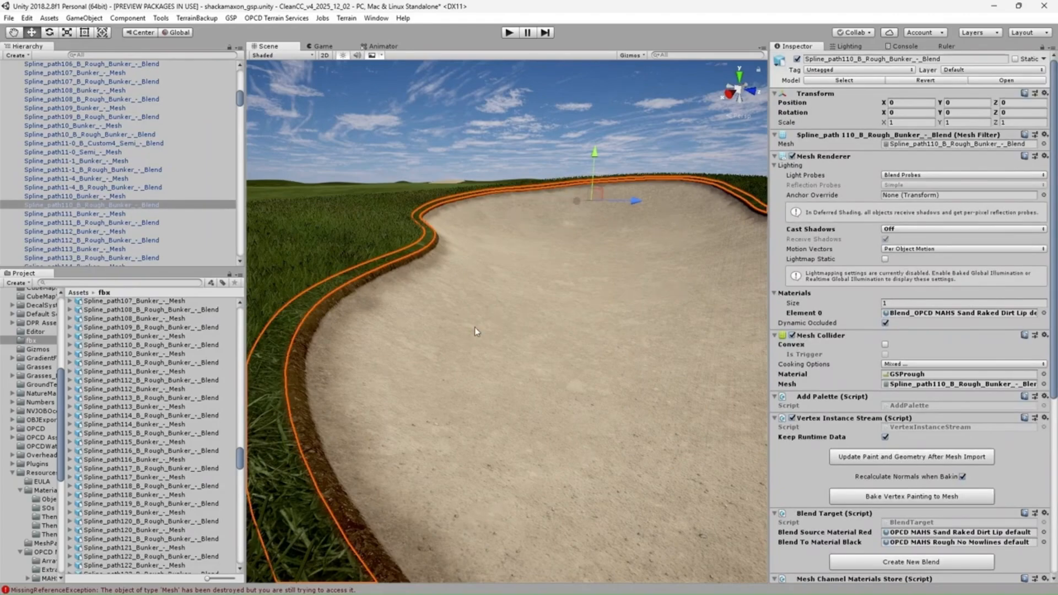
scroll(926, 502, "down", 1)
scroll(809, 456, "down", 2)
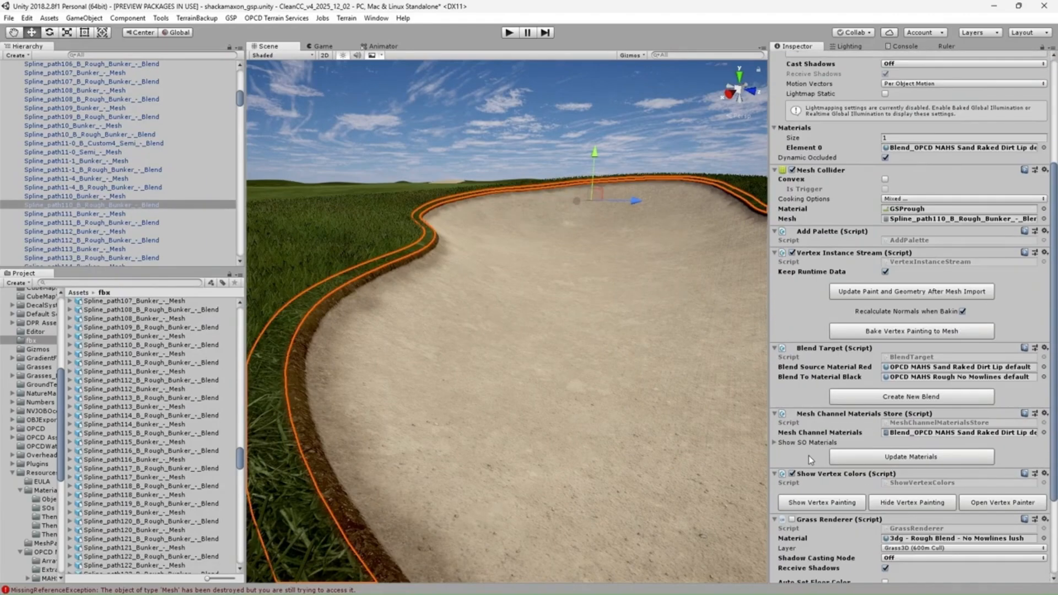
scroll(809, 455, "down", 2)
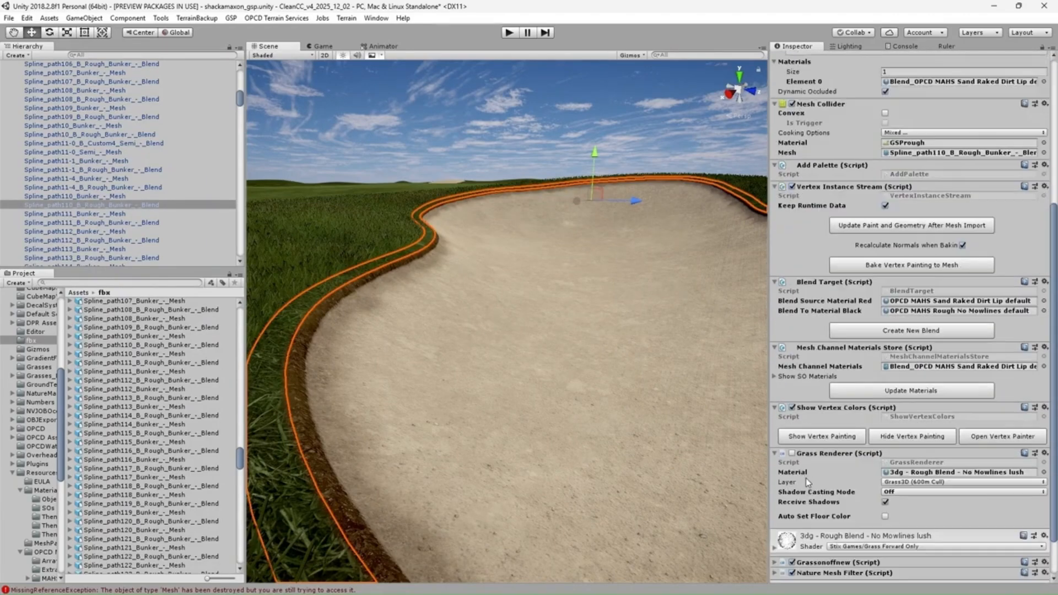
left_click(792, 453)
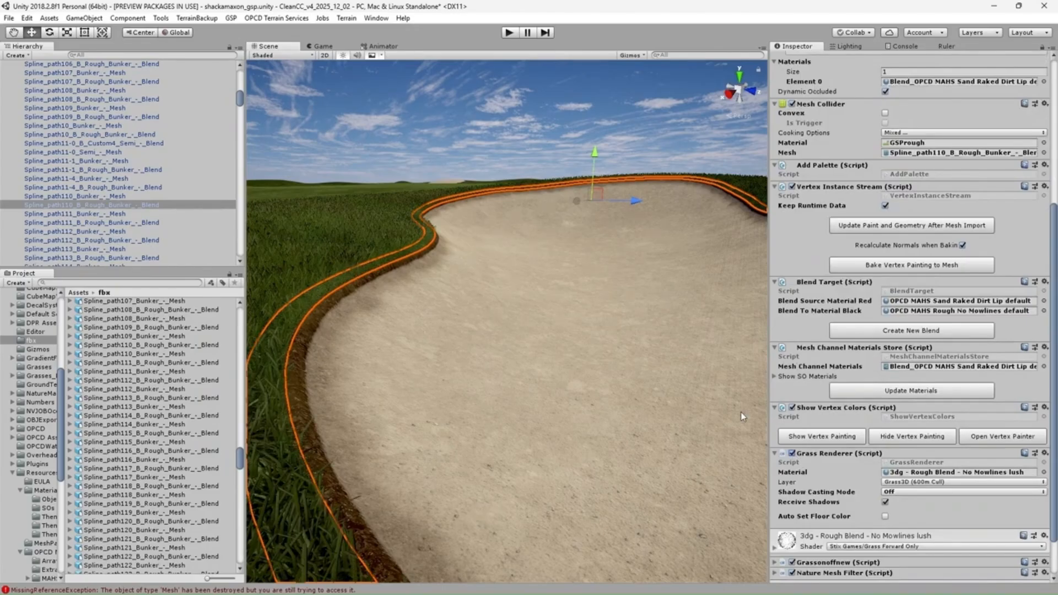
left_click(478, 146)
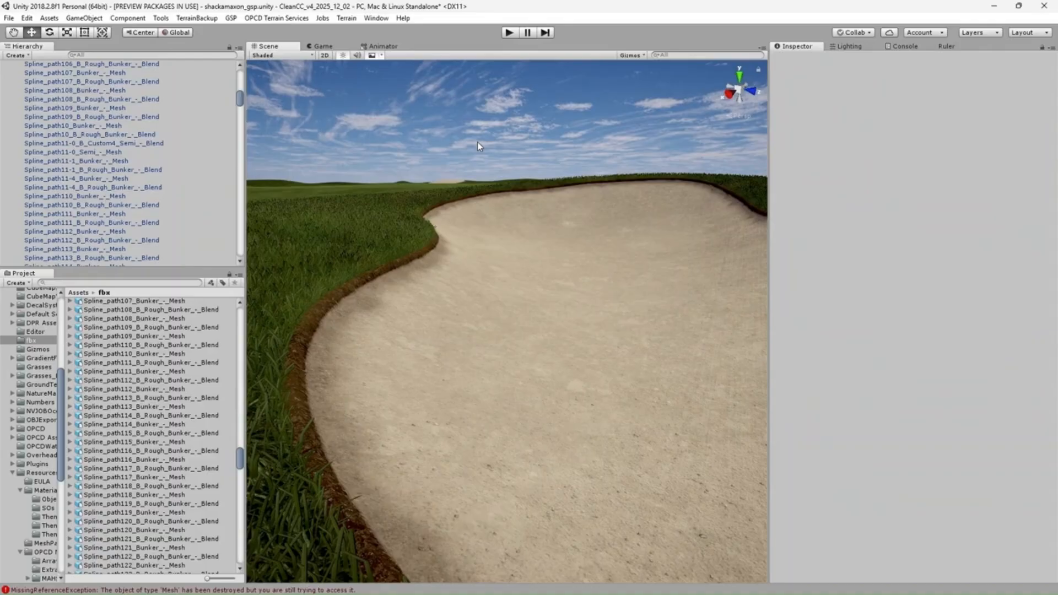